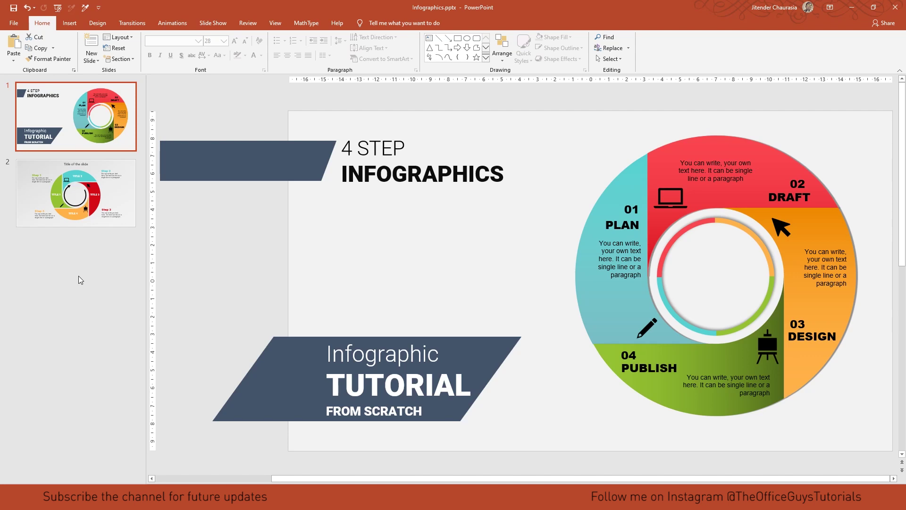
- Flip between the two example ring infographic slides to preview them
click(104, 192)
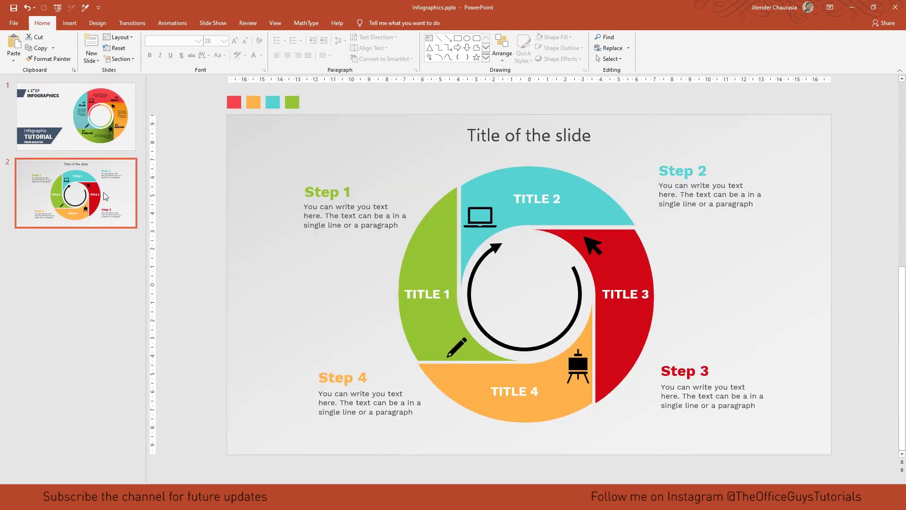
key(Up)
click(119, 202)
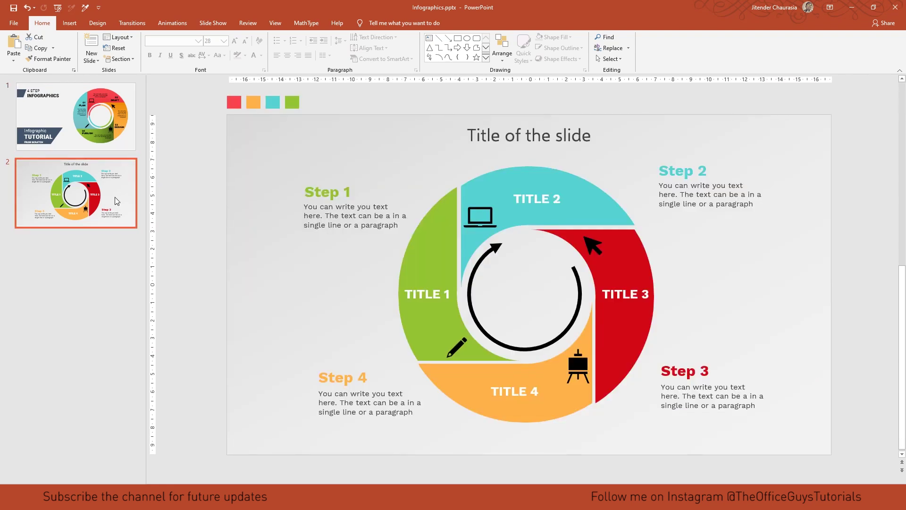
key(Up)
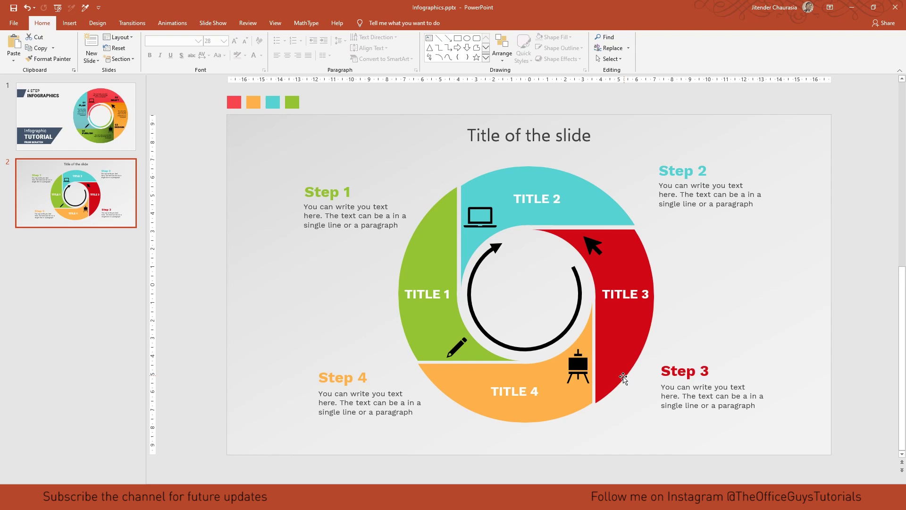
key(Down)
key(Up)
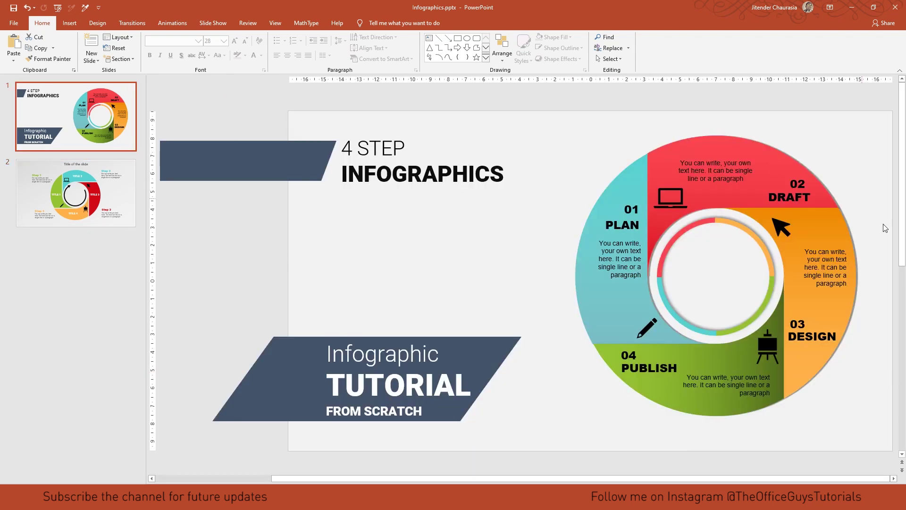
- Try selecting and moving the Plan segment on slide 1, then undo it and deselect
click(740, 371)
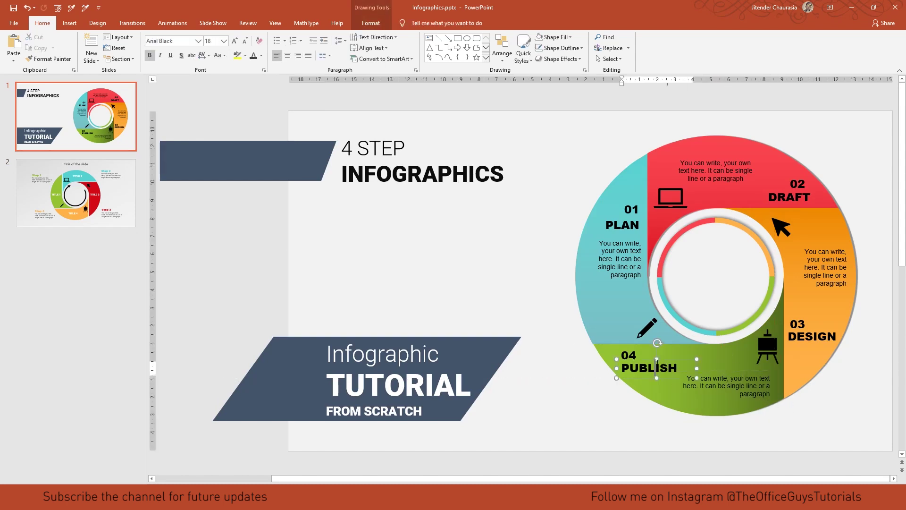
click(700, 164)
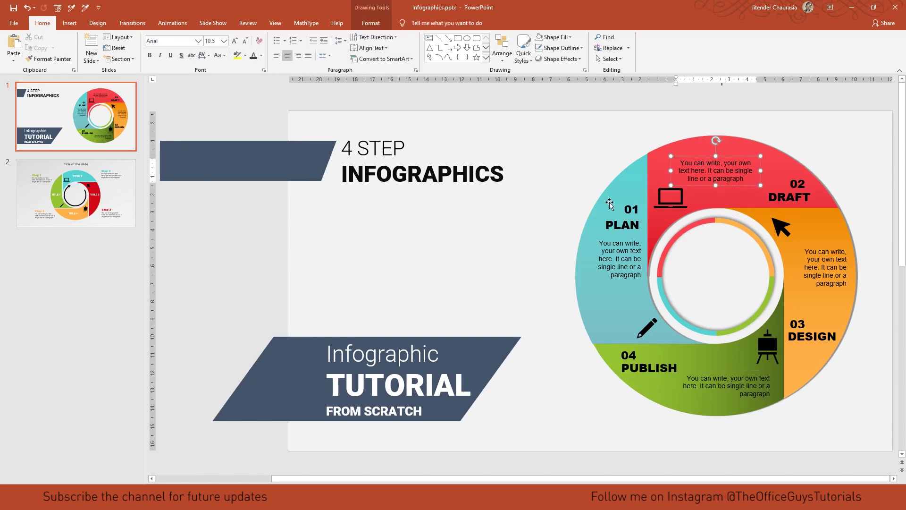
drag(623, 187, 572, 177)
key(Escape)
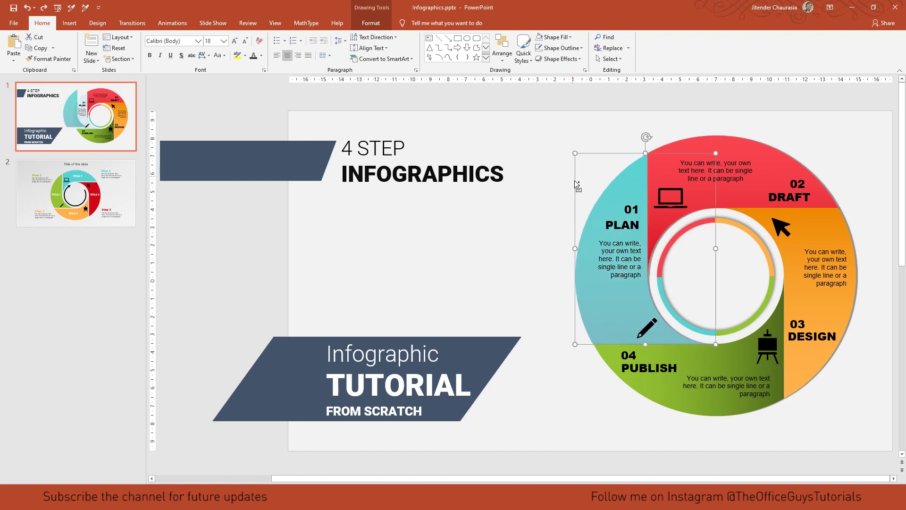
key(Left)
key(Left)
key(Left)
key(Left)
key(Left)
key(Left)
key(Left)
key(Left)
click(705, 144)
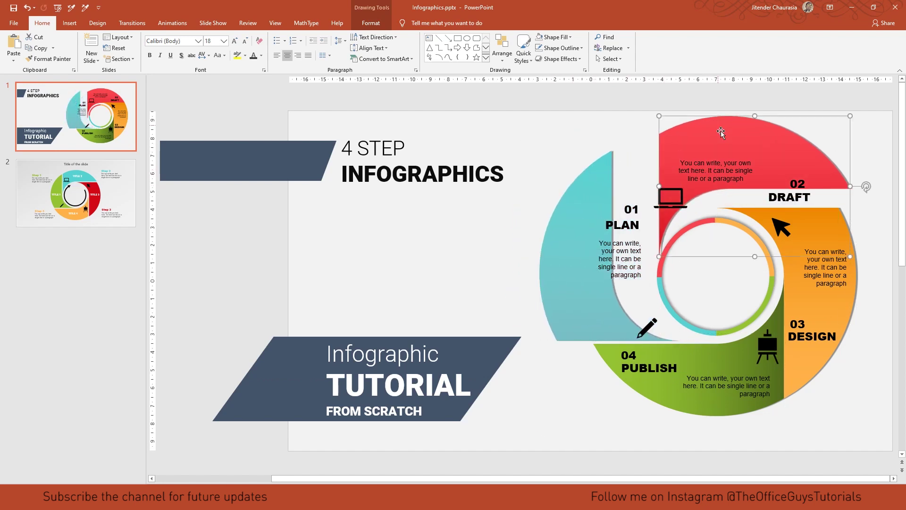
key(ctrl+z)
click(493, 235)
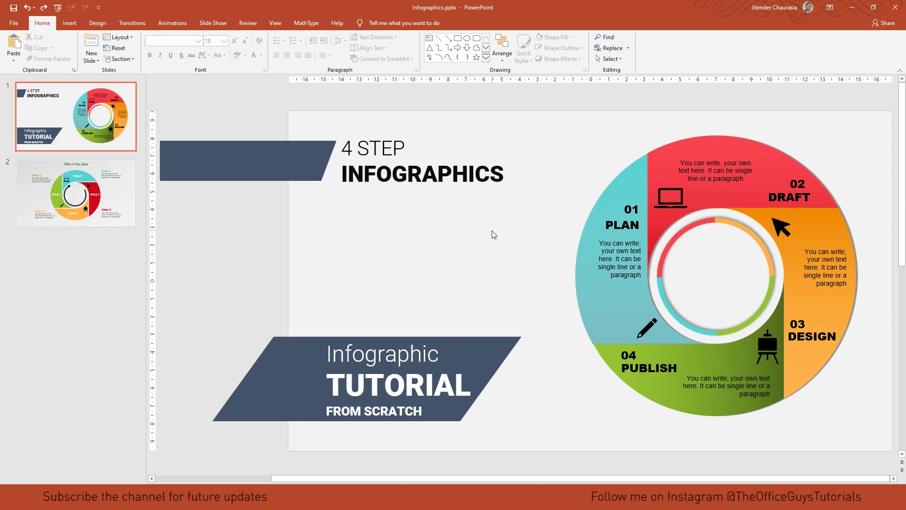
- Insert a new slide after slide 2 with the Blank layout and pick the Oval shape
right_click(73, 231)
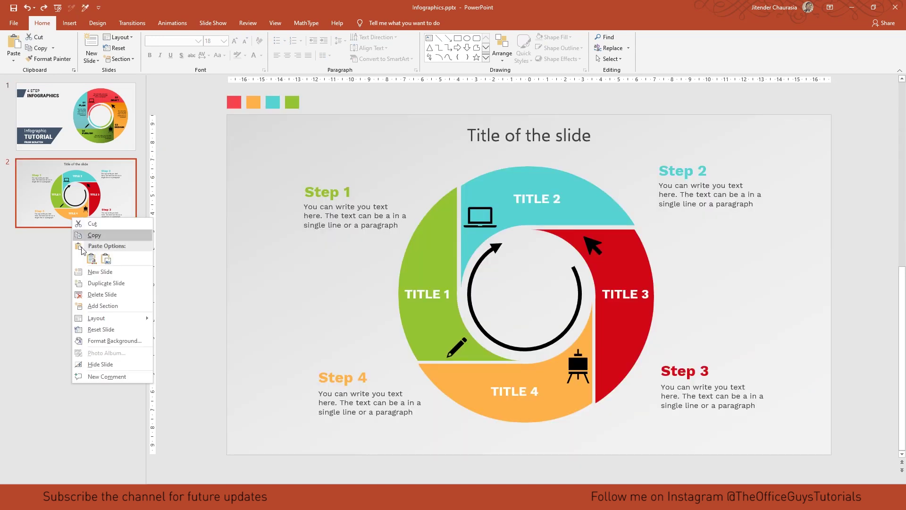
click(95, 272)
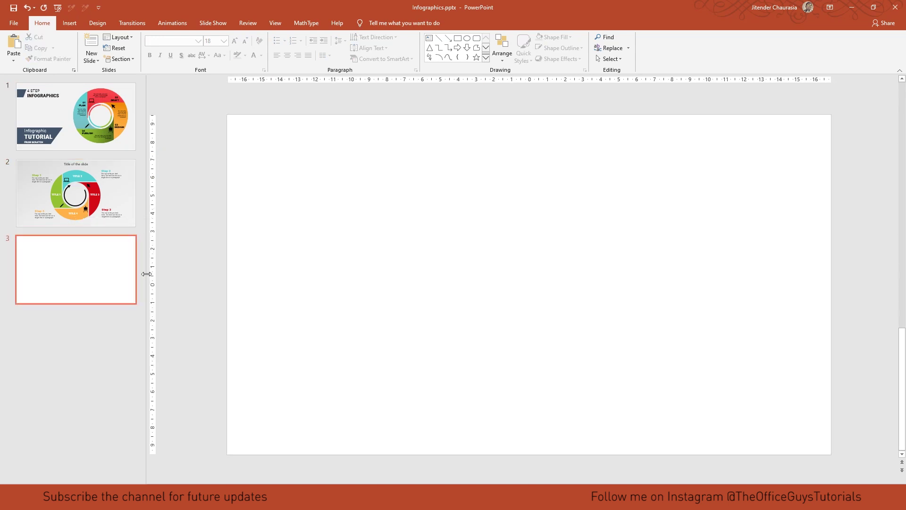
click(122, 37)
click(140, 162)
click(466, 38)
- Draw a large blue circle and align it centre and middle on the slide
drag(403, 189, 647, 408)
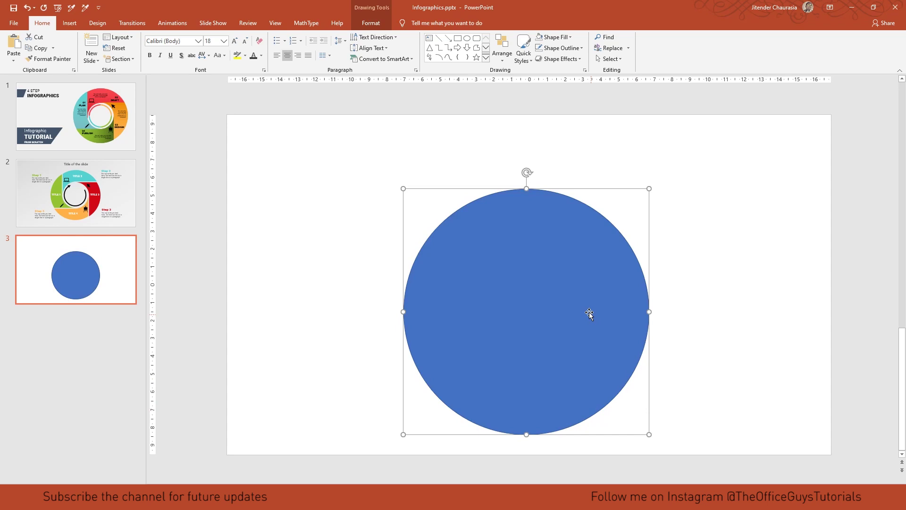
click(373, 23)
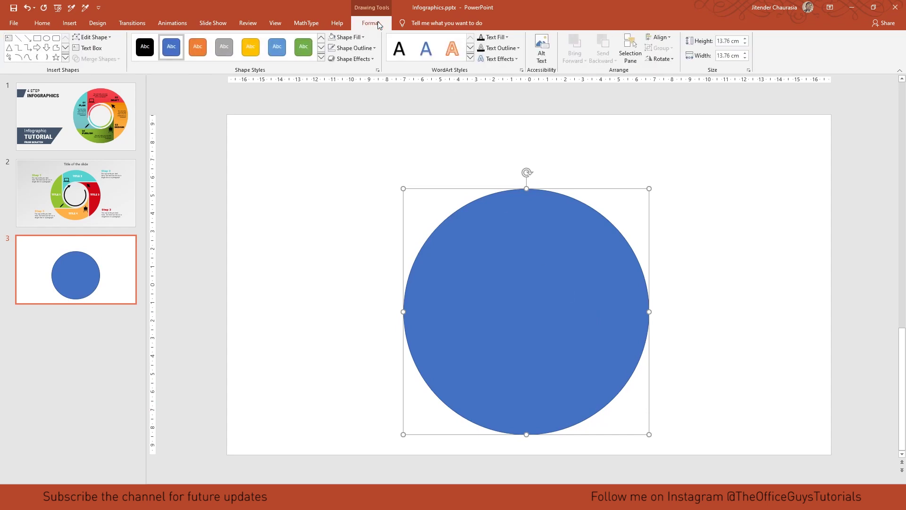
click(663, 38)
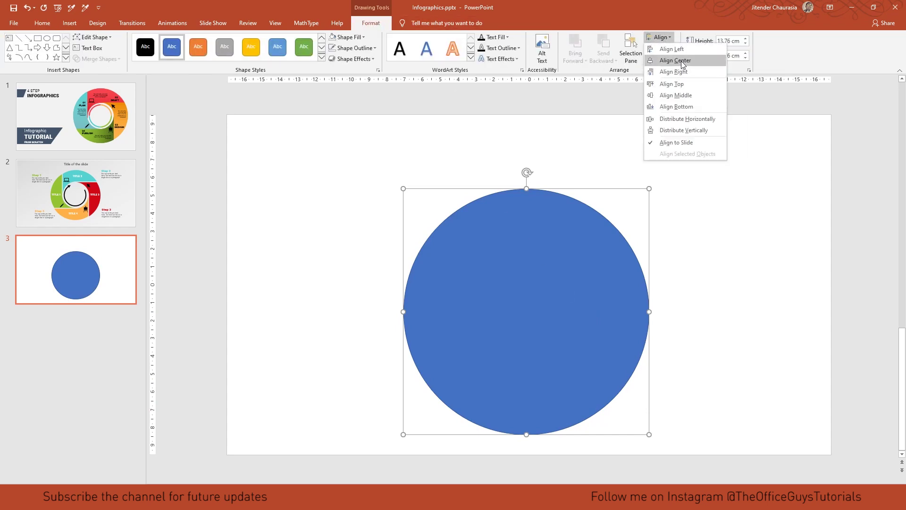
click(680, 62)
click(660, 37)
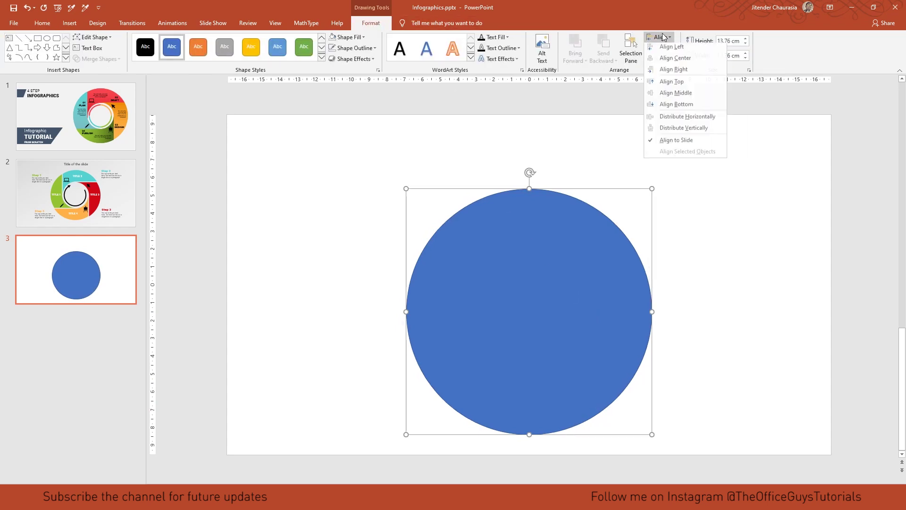
click(683, 95)
click(661, 155)
- Duplicate the circle with Ctrl+D and align the copy centre and middle
click(497, 267)
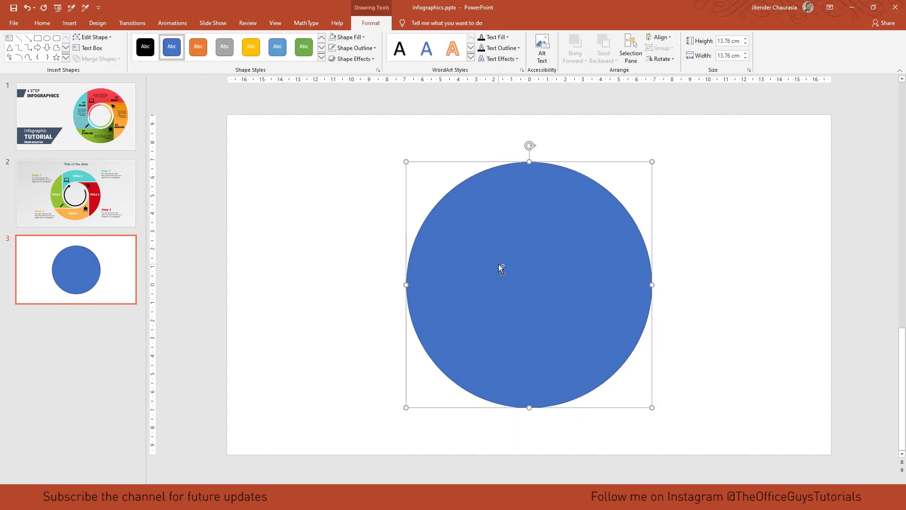
key(ctrl+d)
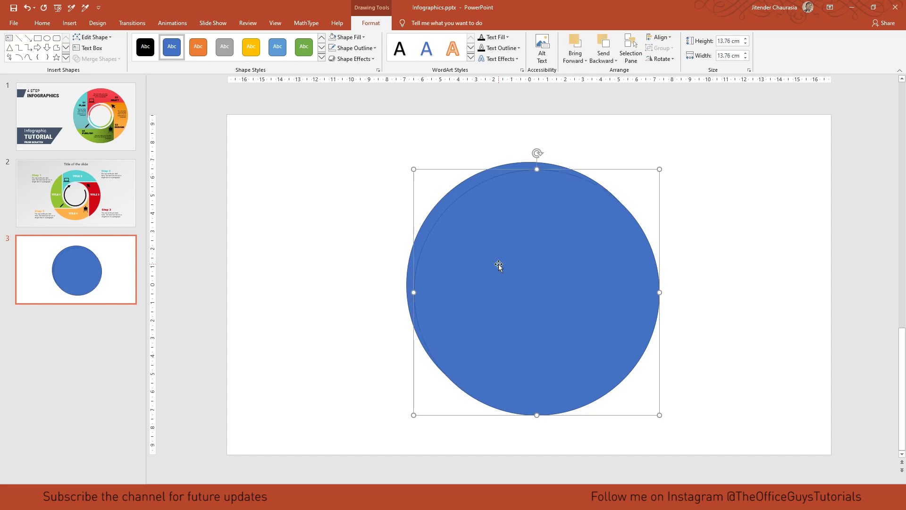
click(658, 36)
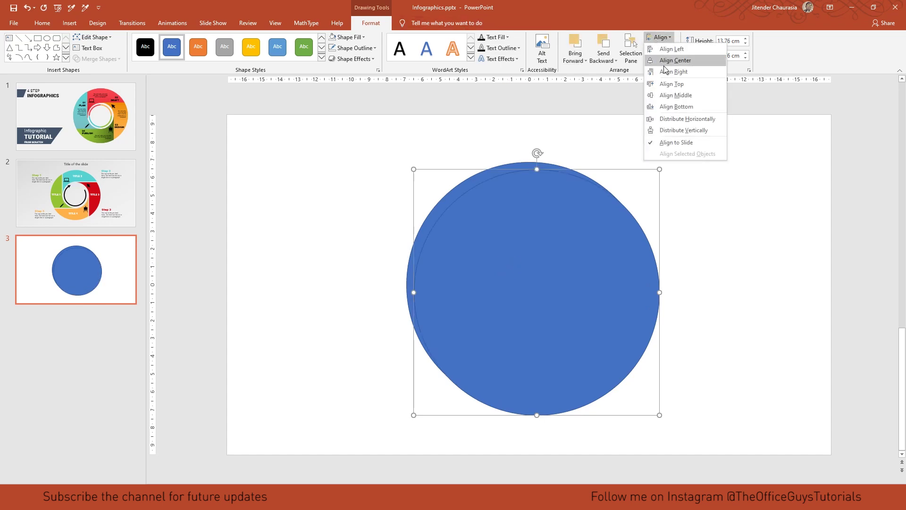
click(675, 60)
click(659, 37)
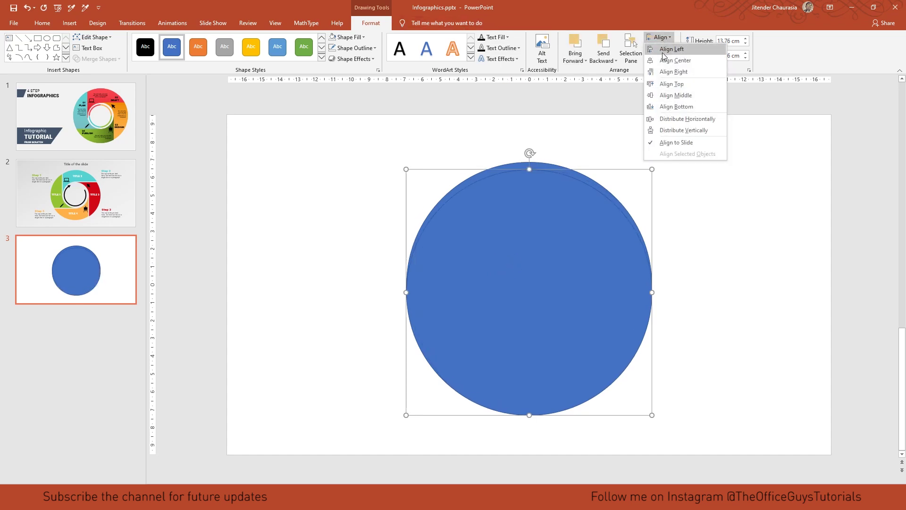
click(675, 95)
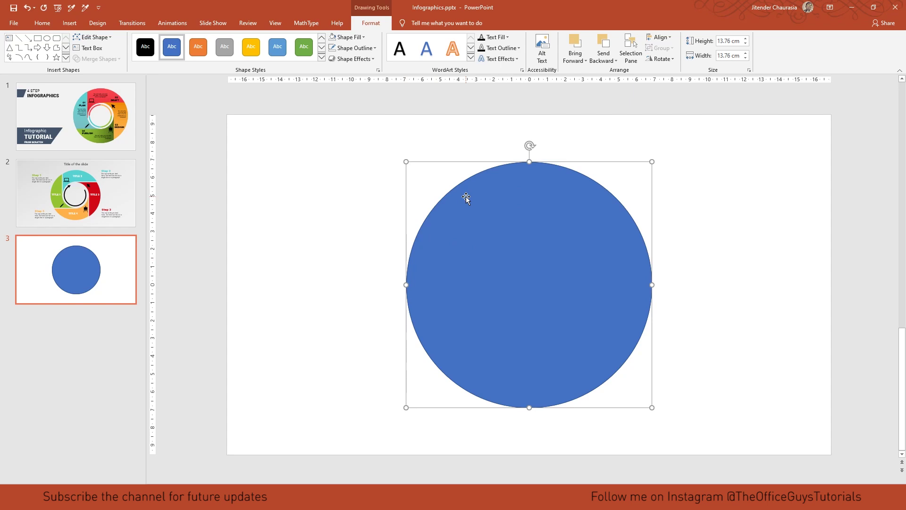
- Size the outer circle to 13 × 13 cm and centre it on the slide
drag(408, 161, 467, 208)
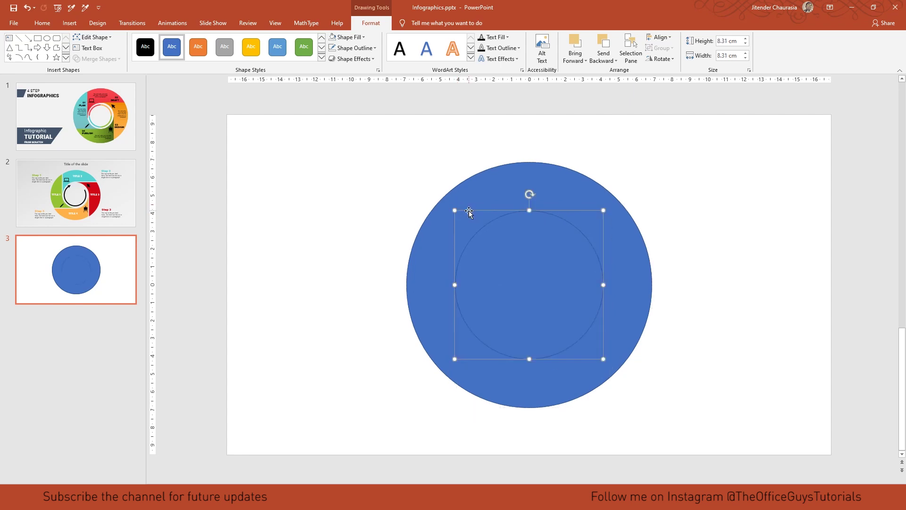
click(477, 192)
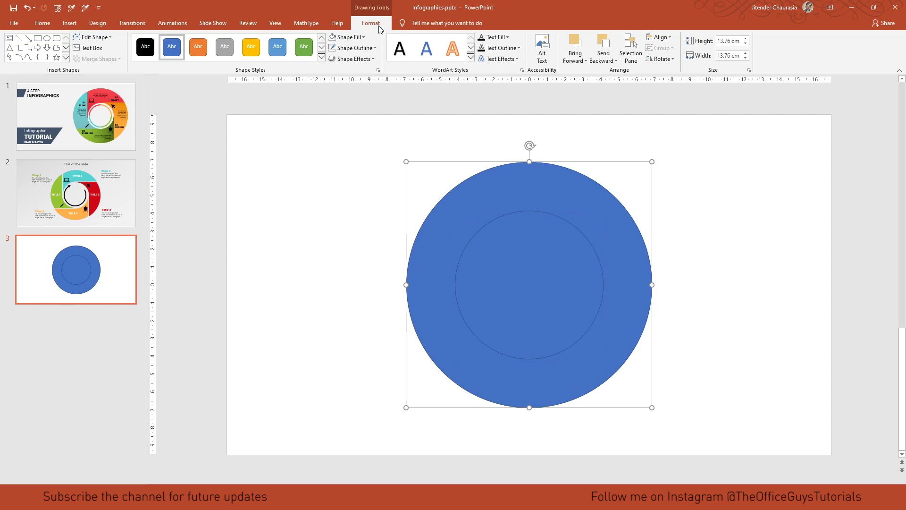
click(732, 42)
text(13)
key(Tab)
text(13)
key(Return)
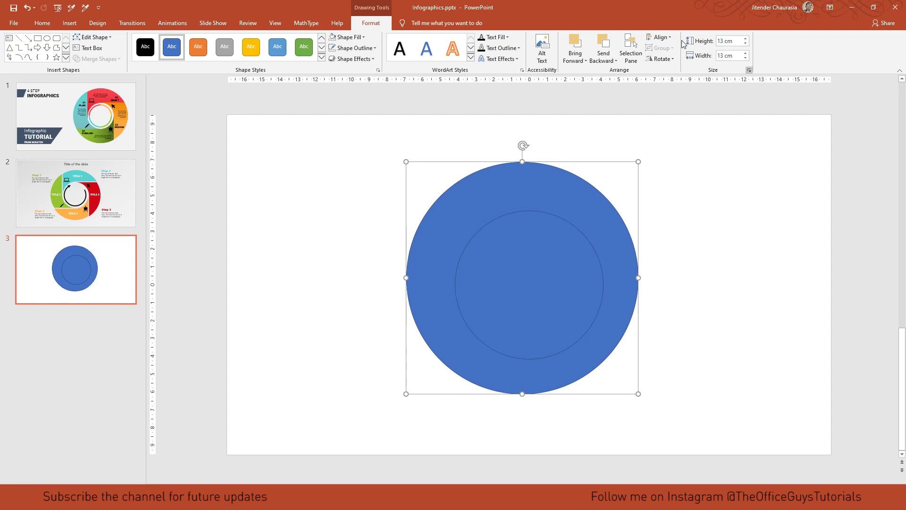
click(660, 37)
click(665, 58)
click(660, 37)
click(666, 93)
- Size the inner circle to 8 × 8 cm and centre it on the slide
key(Tab)
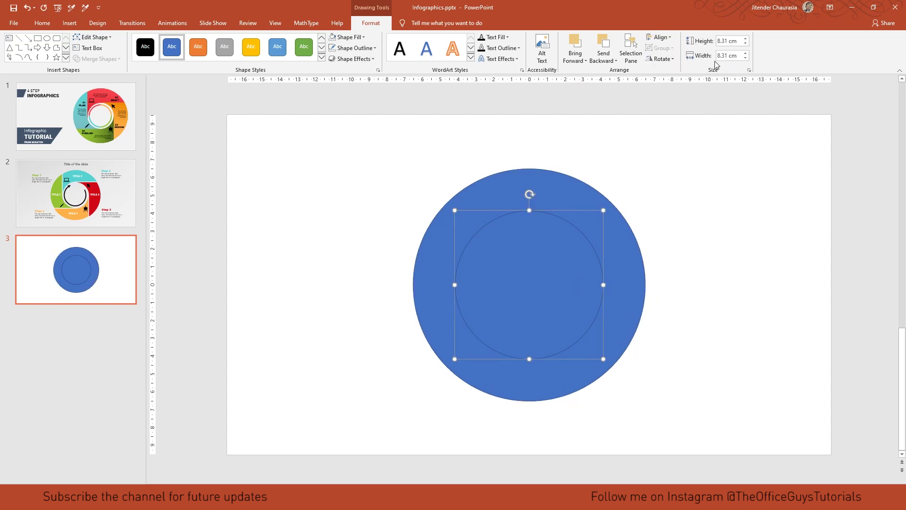
click(733, 42)
text(8)
key(Tab)
text(8)
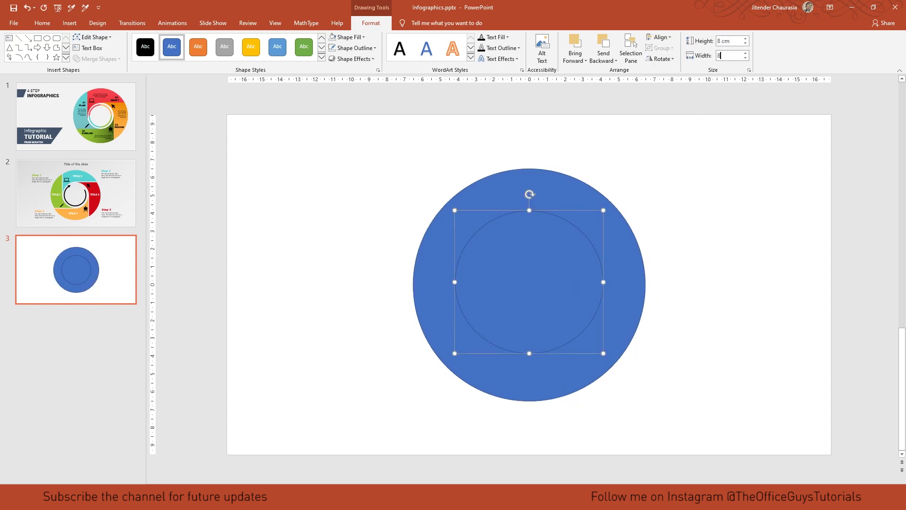
key(Return)
click(659, 37)
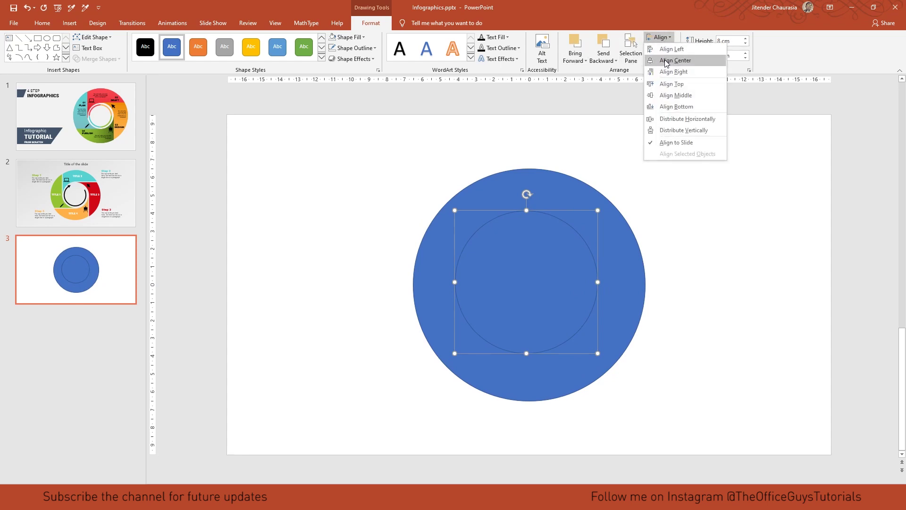
click(672, 60)
click(660, 37)
click(667, 96)
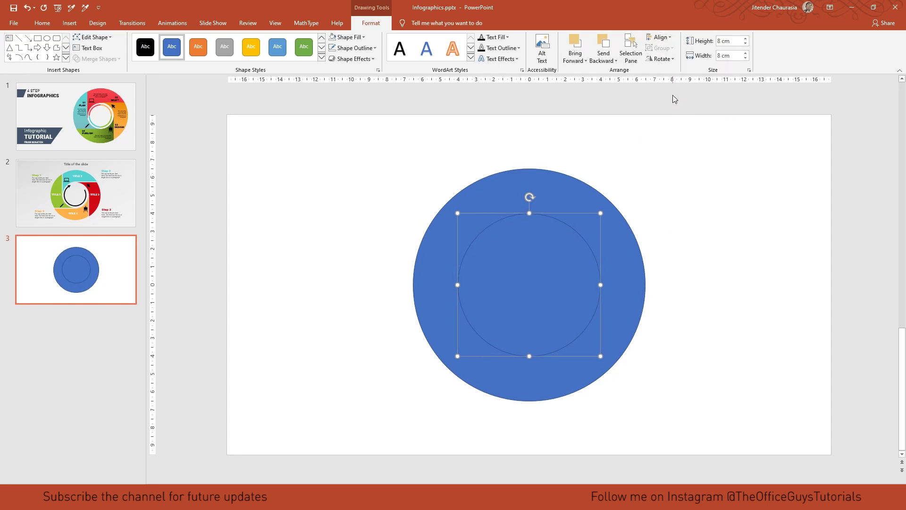
- Fill the inner circle orange
click(352, 37)
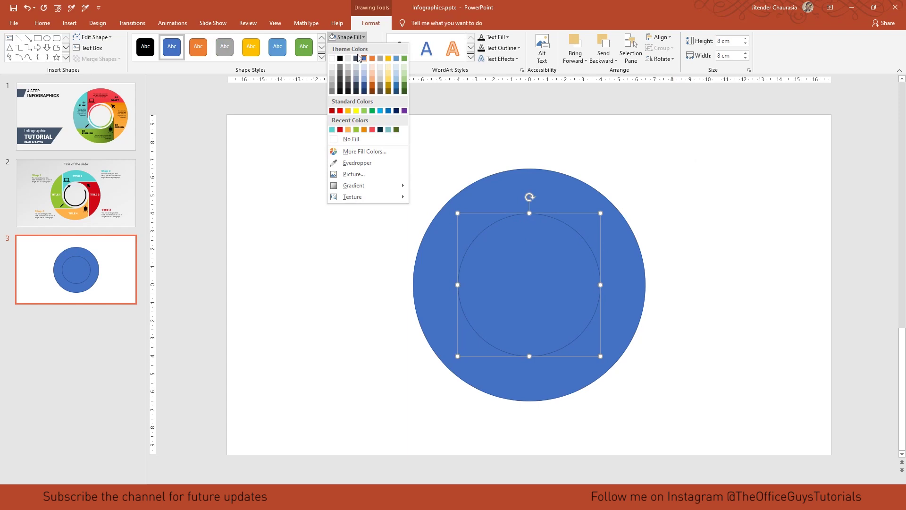
click(375, 60)
click(453, 186)
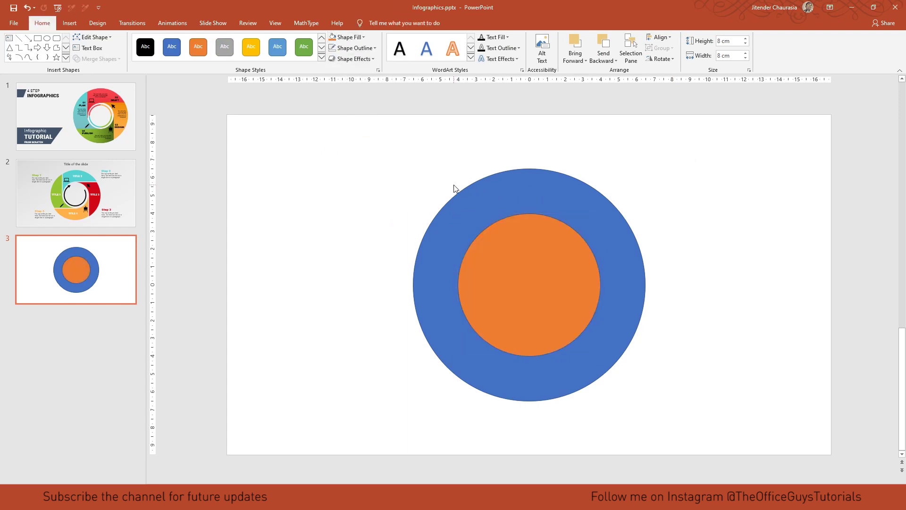
- Select both circles and set their Shape Outline to No Outline
drag(332, 137, 765, 441)
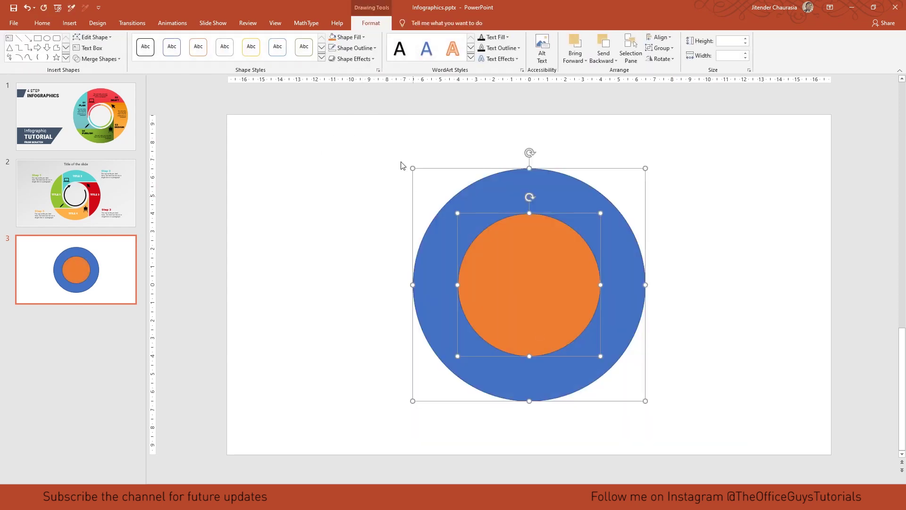
click(364, 49)
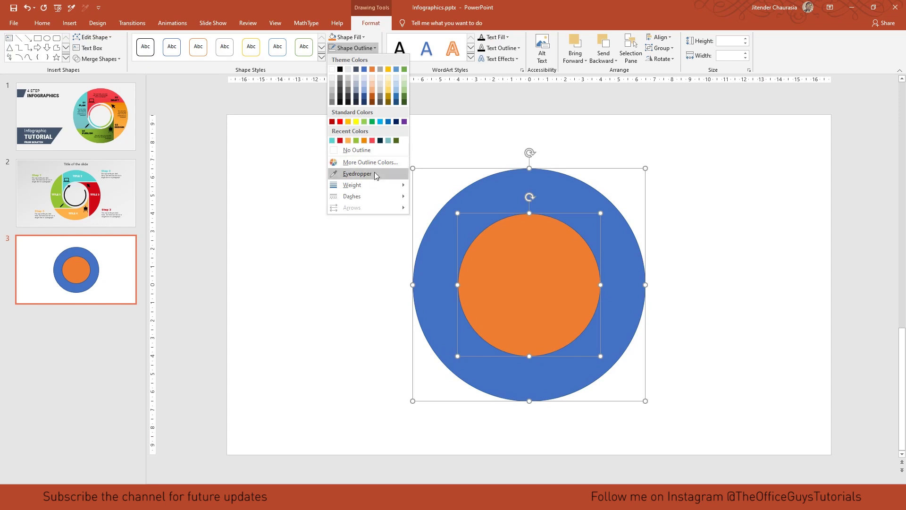
click(365, 149)
click(474, 75)
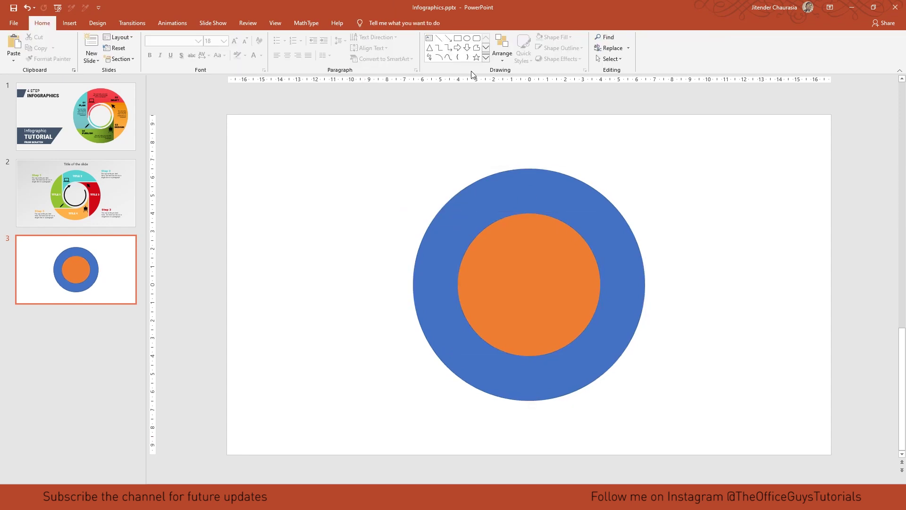
- Draw a tall rectangle over the ring's upper-left and a shortened copy over its lower-left
click(458, 40)
mouse_move(394, 150)
mouse_down()
mouse_move(433, 274)
mouse_move(458, 285)
mouse_up()
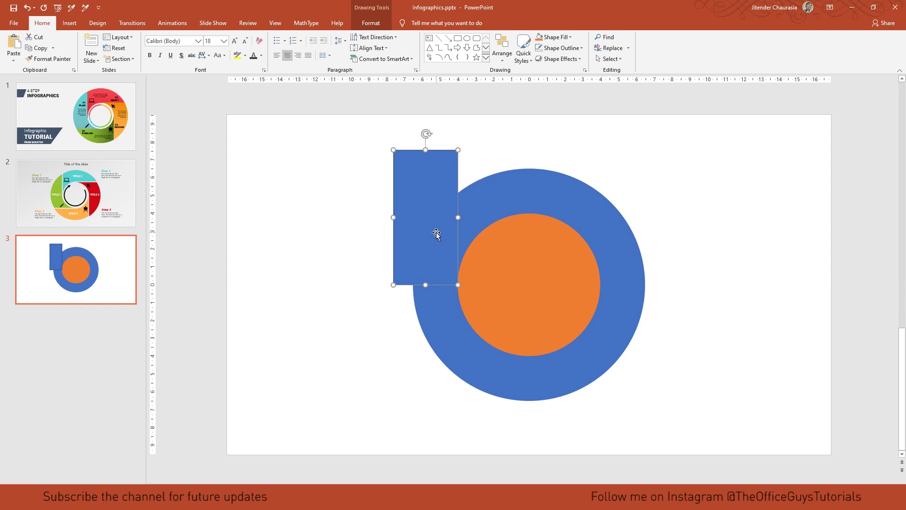
drag(433, 228, 530, 378)
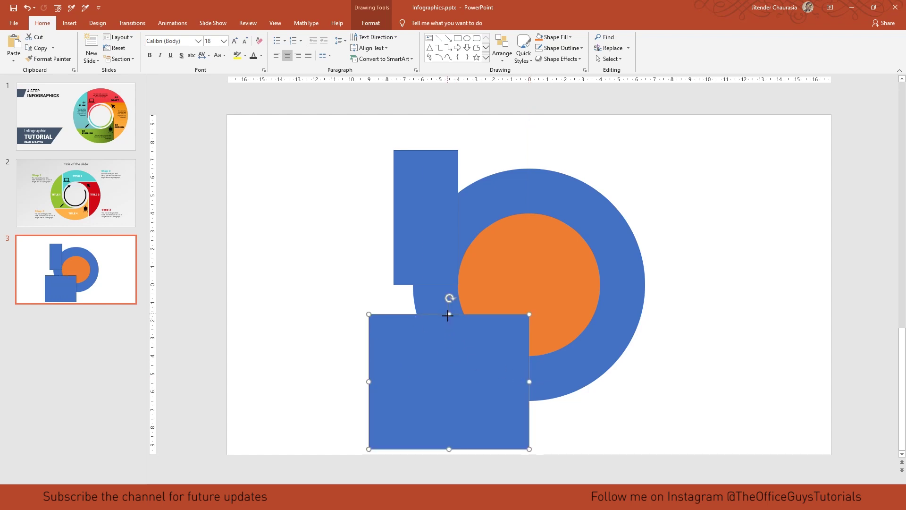
drag(448, 314, 449, 356)
click(421, 192)
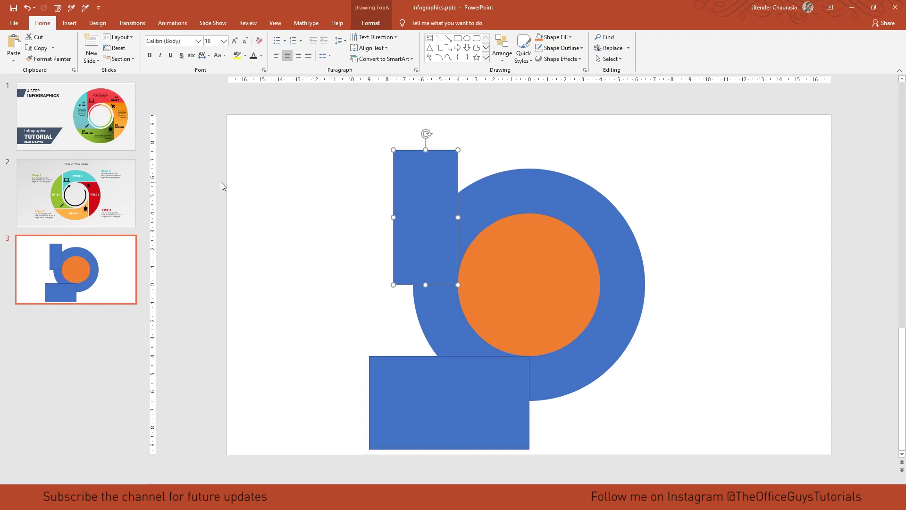
key(Tab)
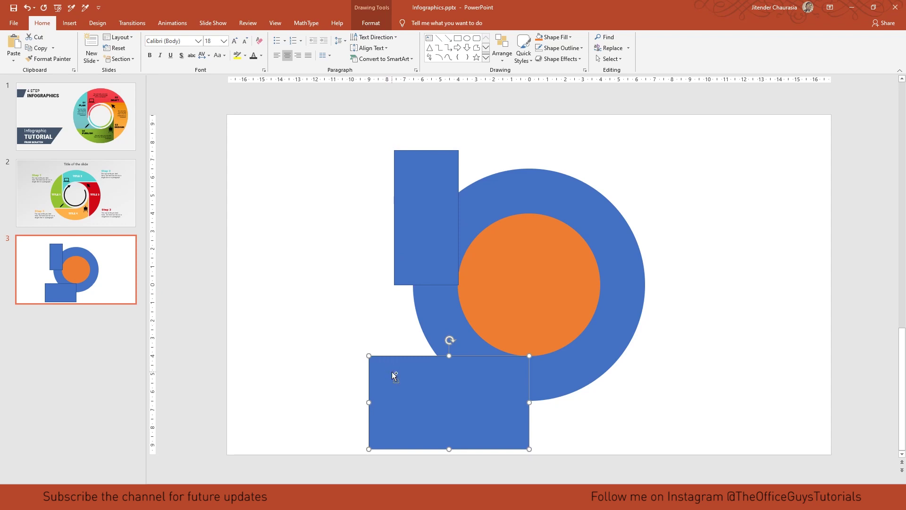
- Select both circles and both rectangles and apply Merge Shapes > Fragment
click(321, 118)
drag(309, 126, 760, 462)
click(378, 25)
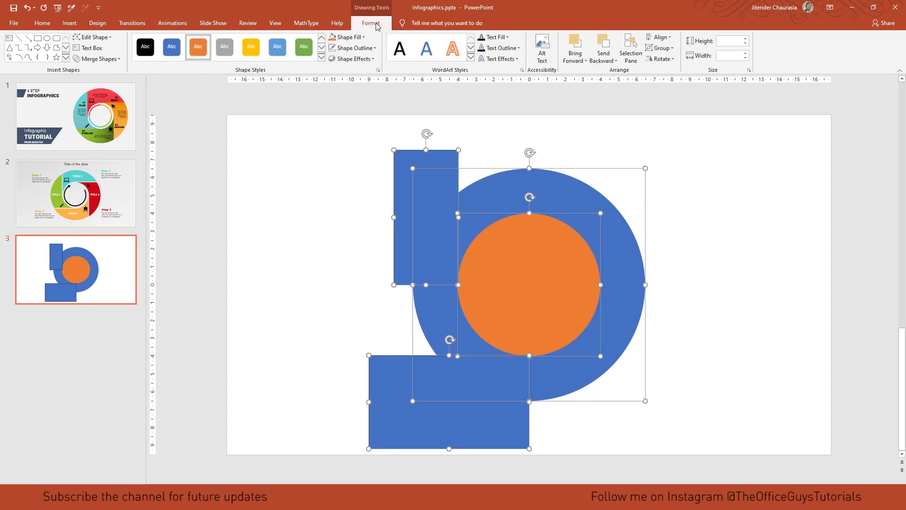
click(99, 58)
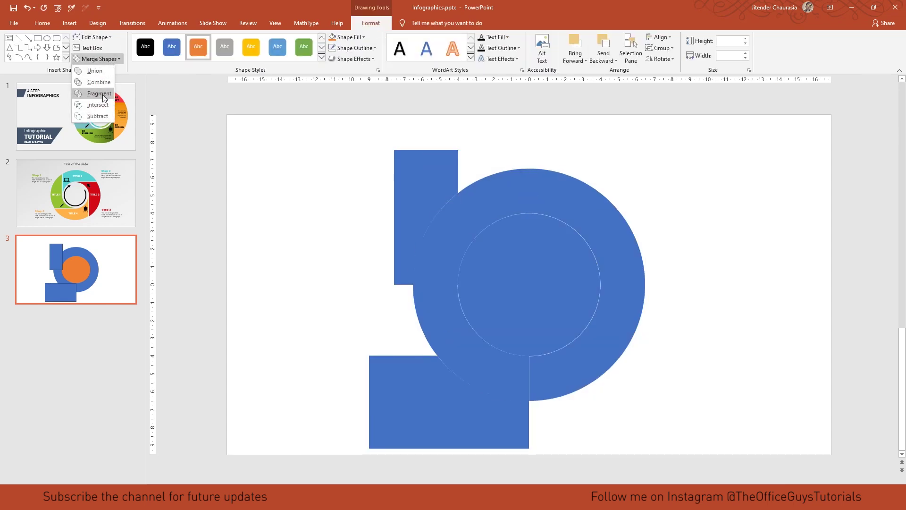
click(103, 93)
click(324, 214)
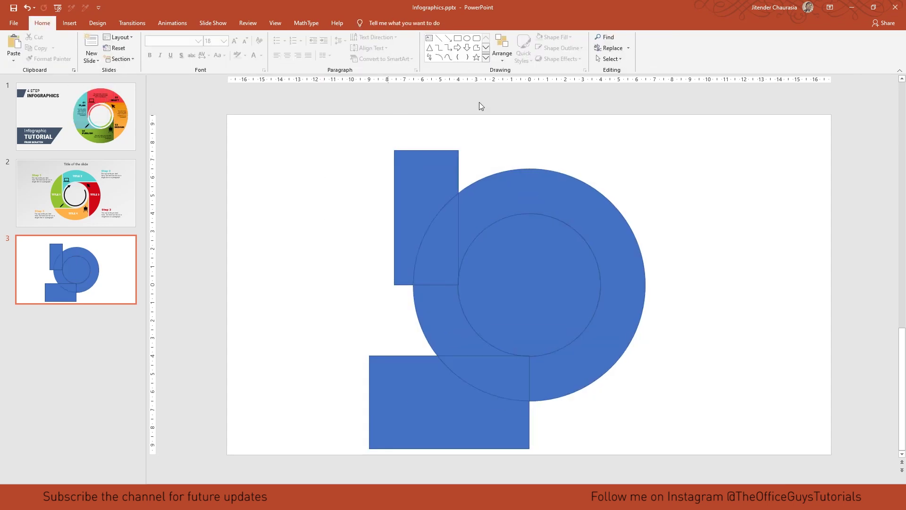
- Delete the right-hand ring fragment, the centre circle and both rectangle fragments
double_click(608, 220)
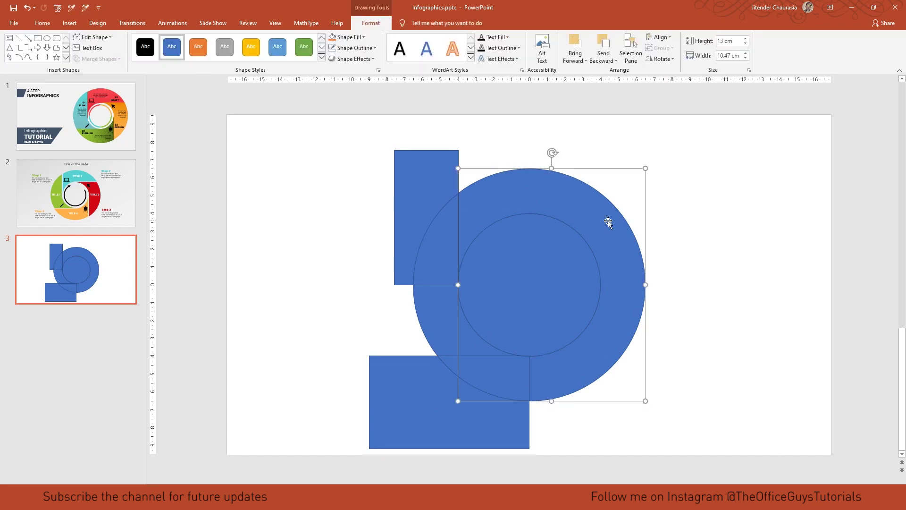
drag(607, 220, 755, 204)
key(Delete)
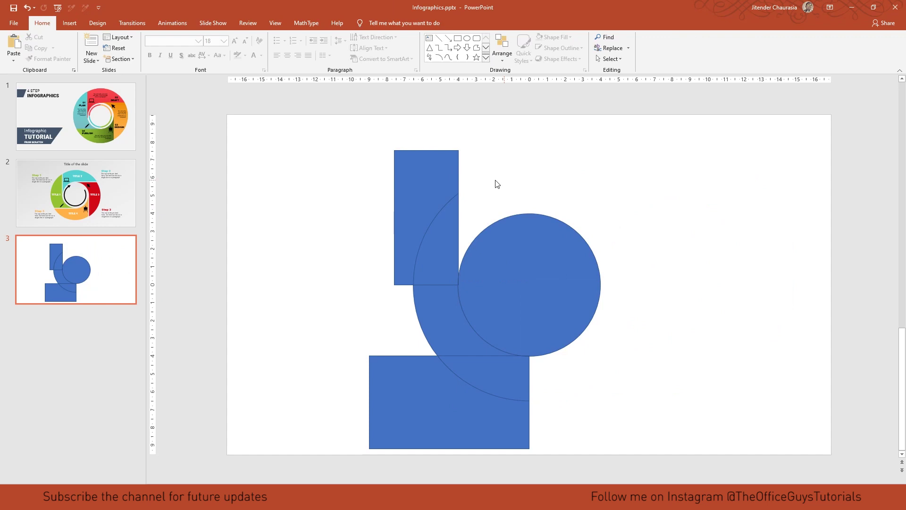
drag(423, 180, 295, 162)
drag(552, 279, 683, 218)
drag(443, 388, 251, 360)
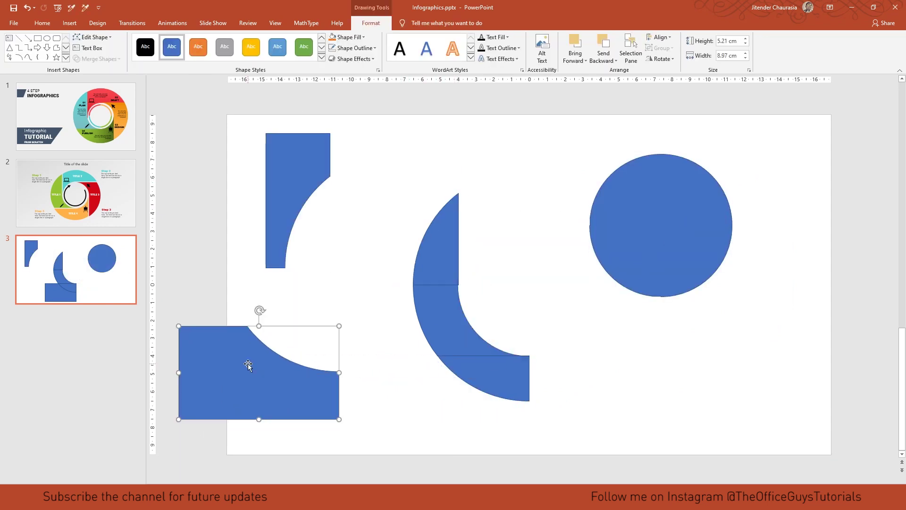
shift+click(298, 166)
shift+click(661, 175)
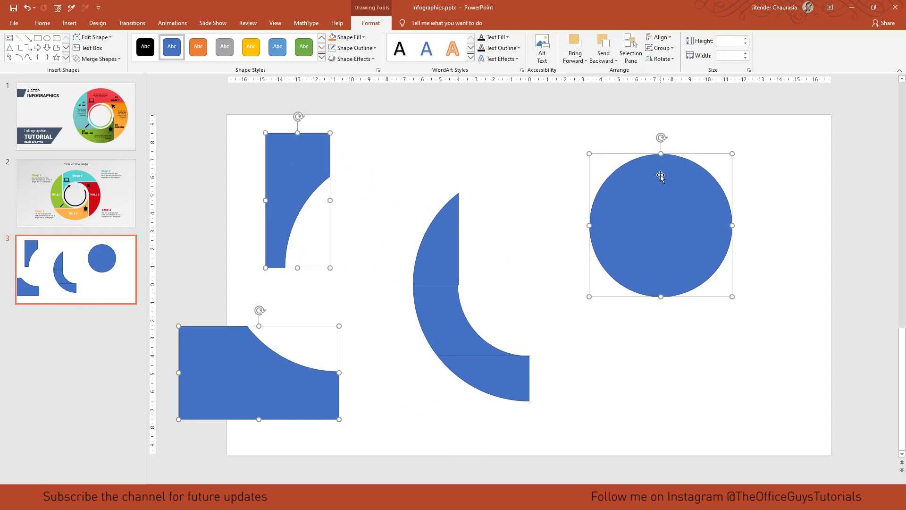
key(Delete)
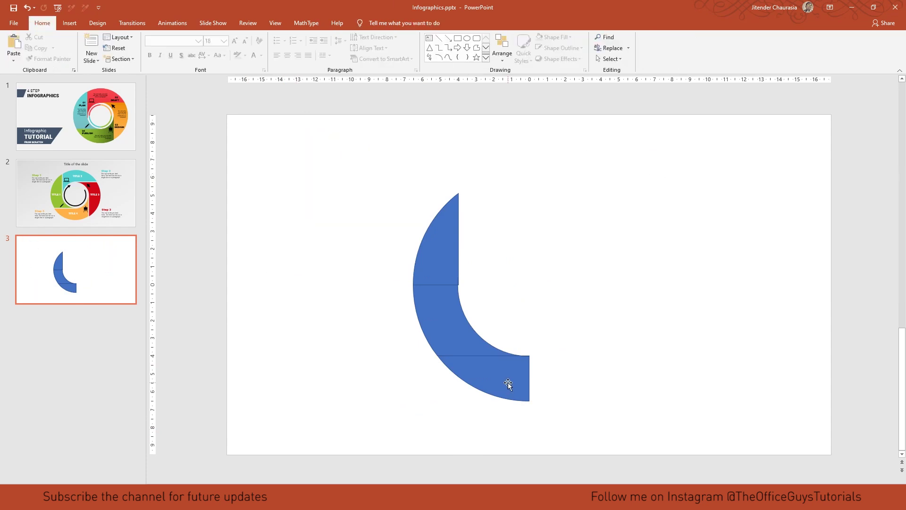
- Delete the small bottom arc piece and check the remaining slivers at the crescent's edges
click(508, 384)
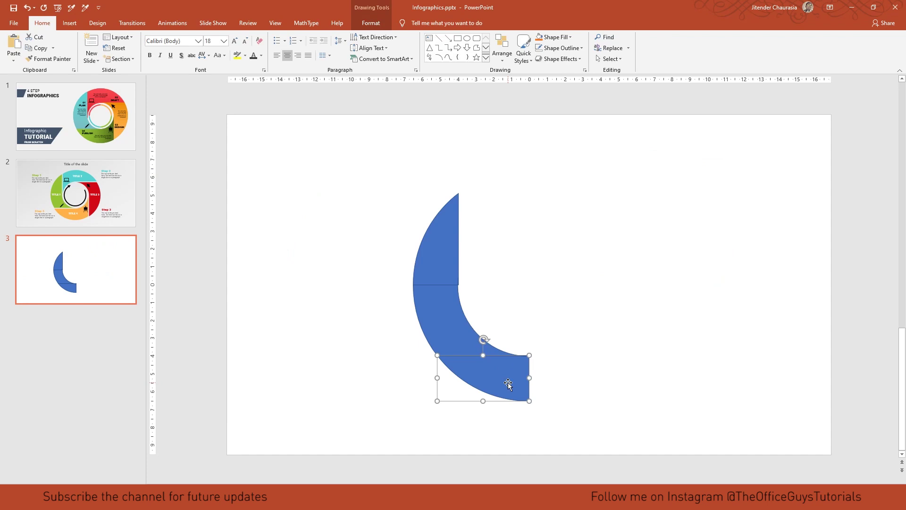
key(Delete)
ctrl+scroll(528, 358, up, 5)
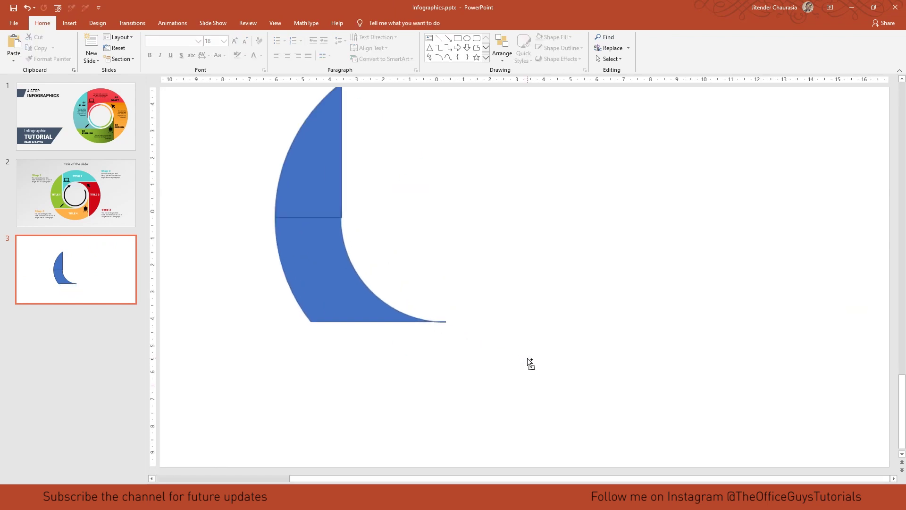
ctrl+scroll(338, 316, up, 2)
scroll(338, 316, up, 2)
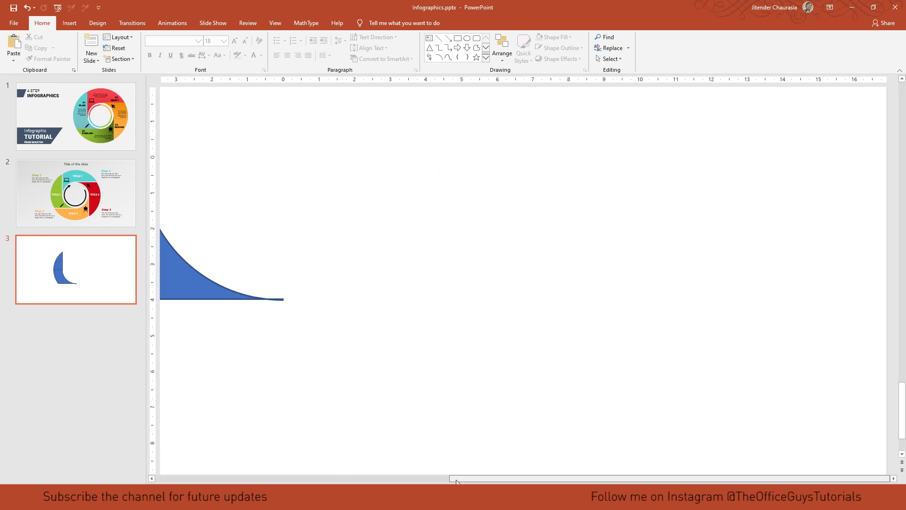
drag(456, 481, 329, 481)
scroll(472, 349, up, 1)
click(491, 357)
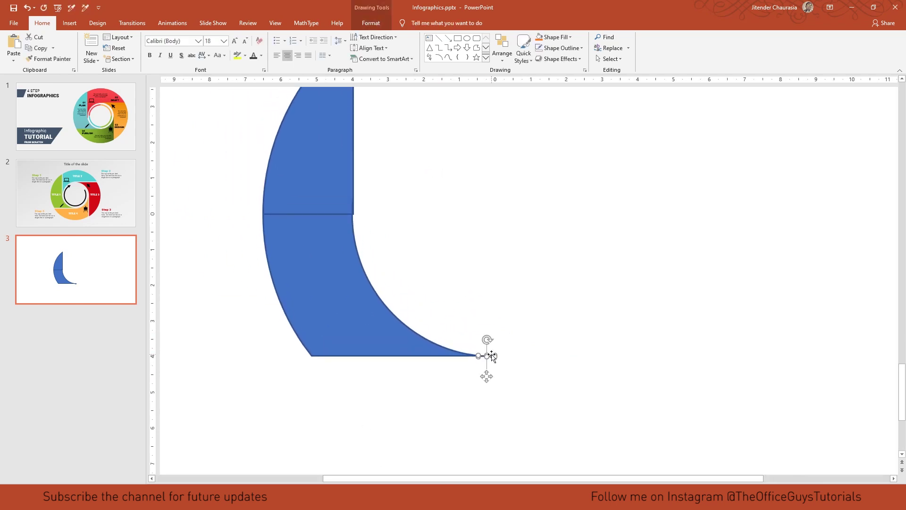
click(500, 356)
click(356, 210)
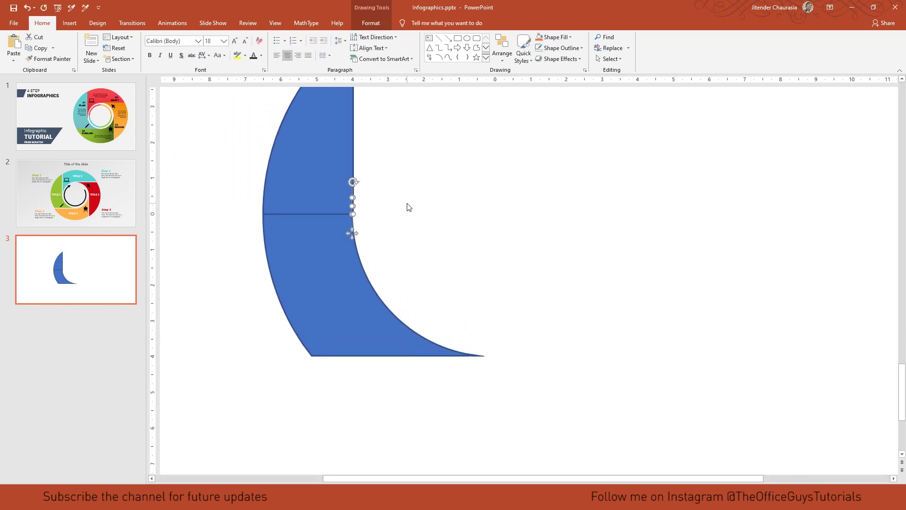
click(408, 208)
scroll(408, 209, down, 2)
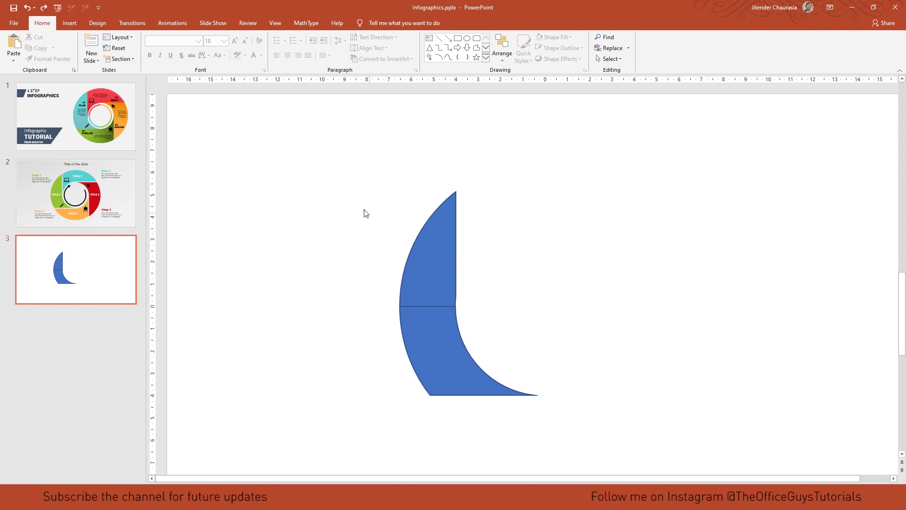
- Remove the crescent pieces' outlines and merge them into one shape with Union
drag(351, 172, 617, 440)
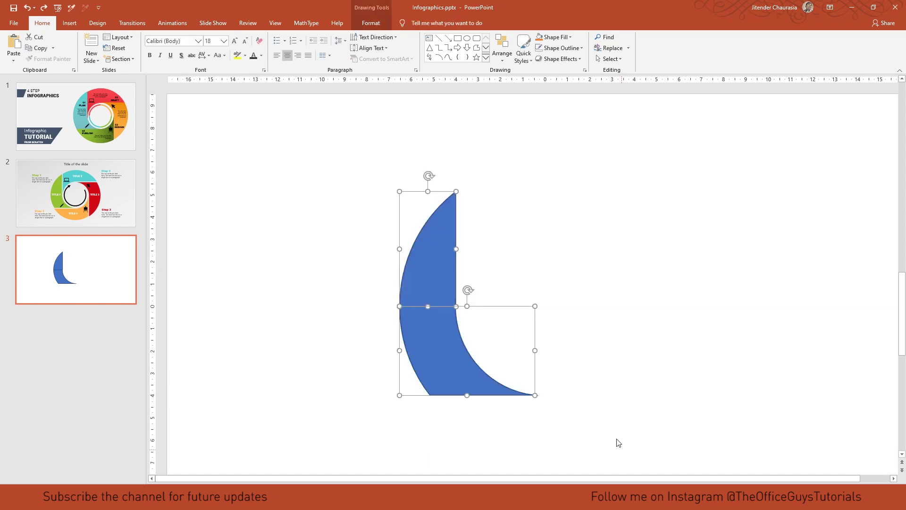
click(561, 49)
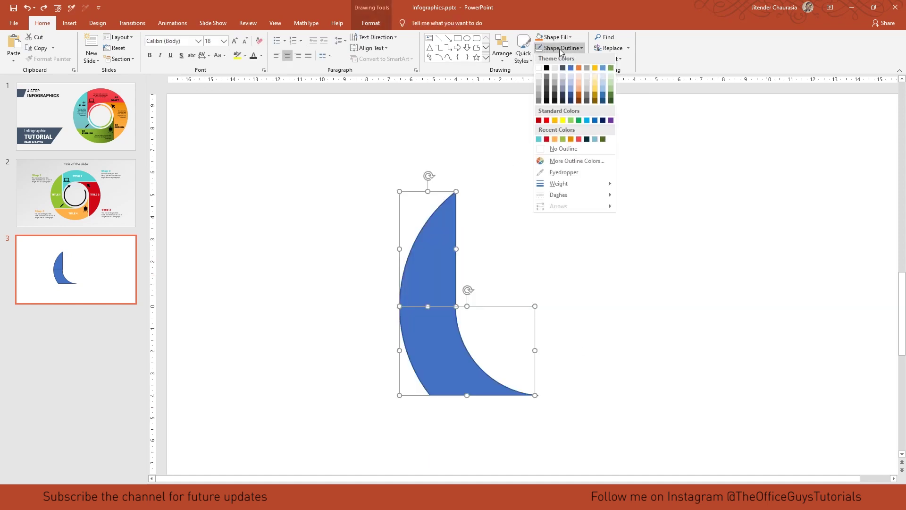
click(563, 148)
click(371, 22)
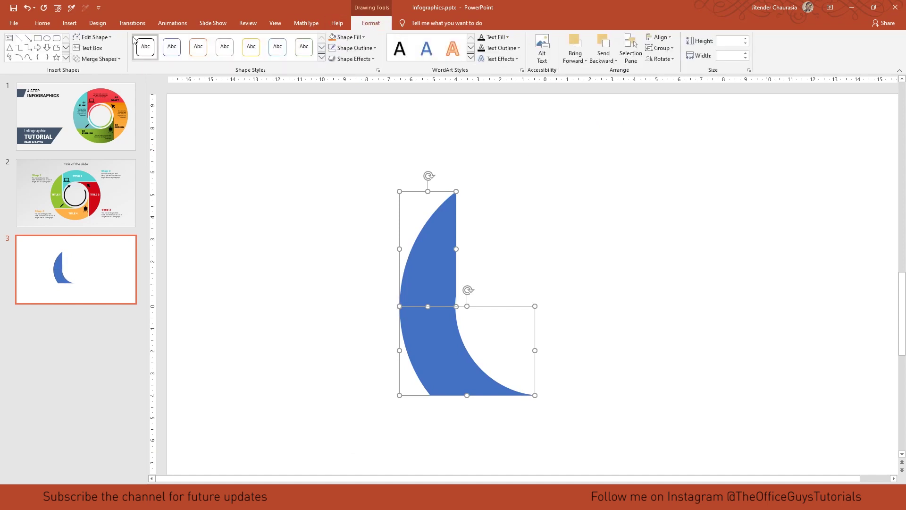
click(98, 59)
click(96, 70)
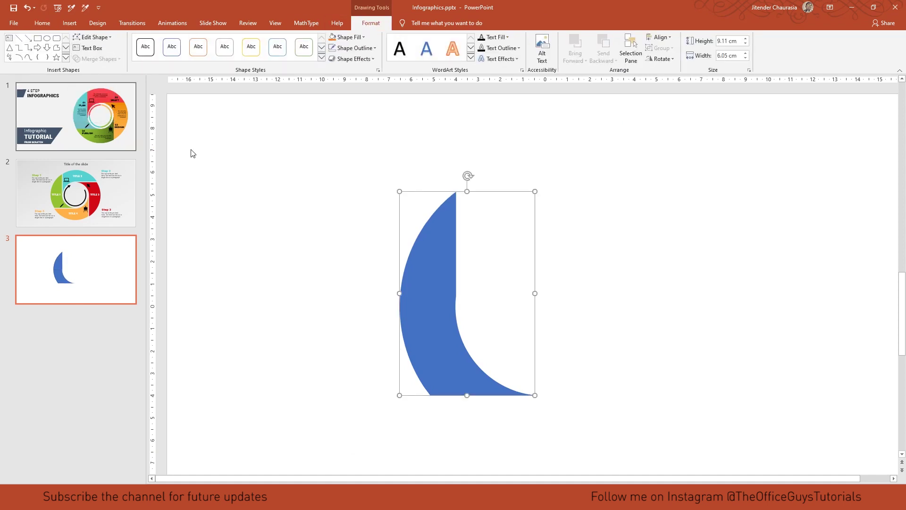
drag(435, 331, 422, 328)
- Draw an 8 × 8 cm circle centred on the slide and shift the crescent beside it
scroll(468, 44, up, 10)
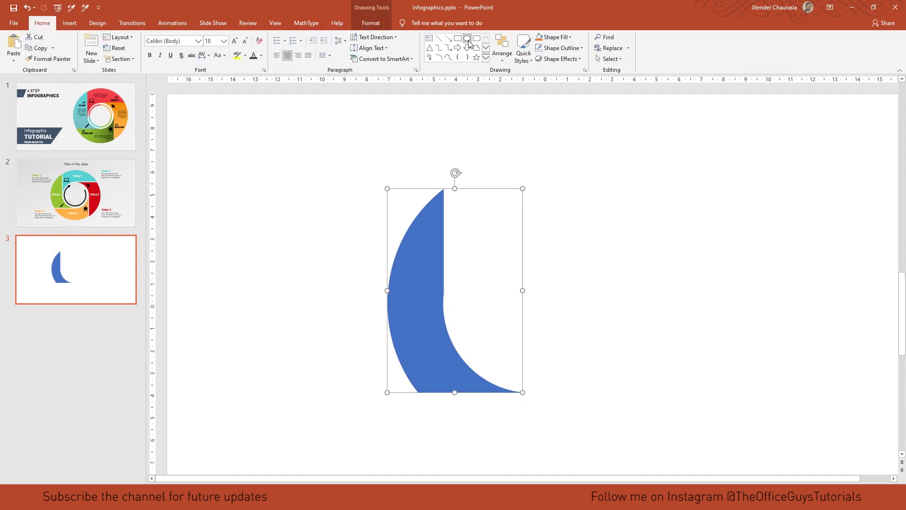
click(468, 41)
drag(409, 223, 601, 414)
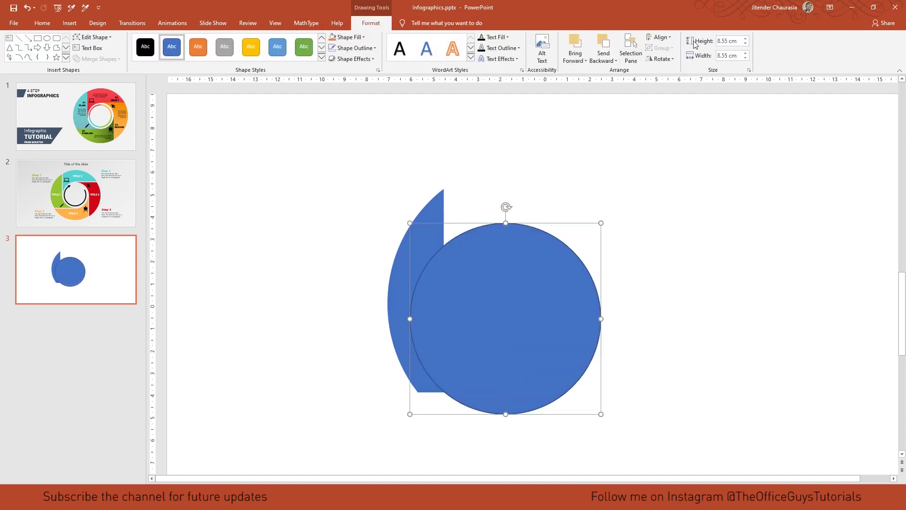
click(727, 41)
text(8)
key(Tab)
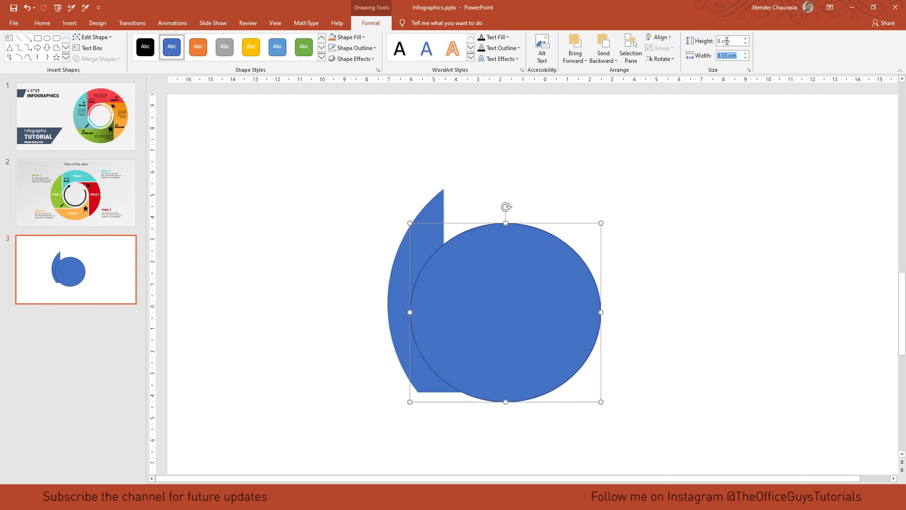
text(8)
key(Return)
click(674, 38)
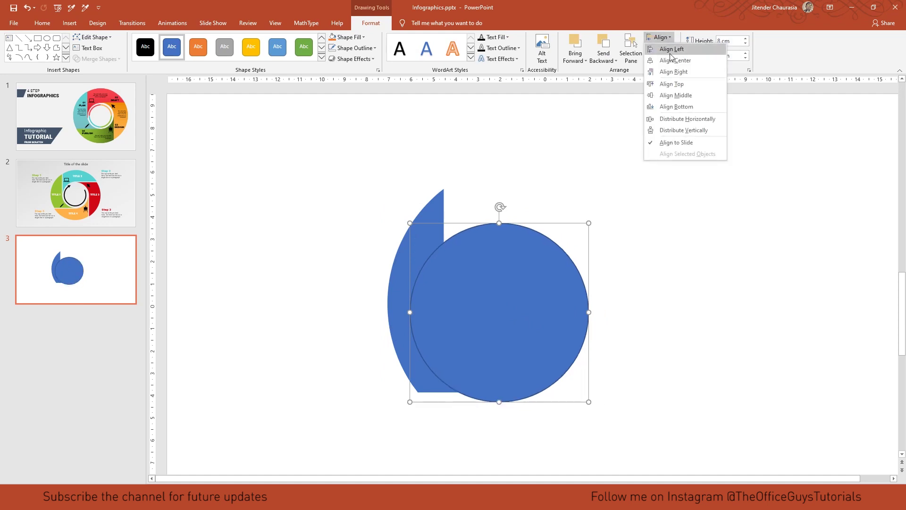
click(674, 61)
click(661, 38)
click(681, 100)
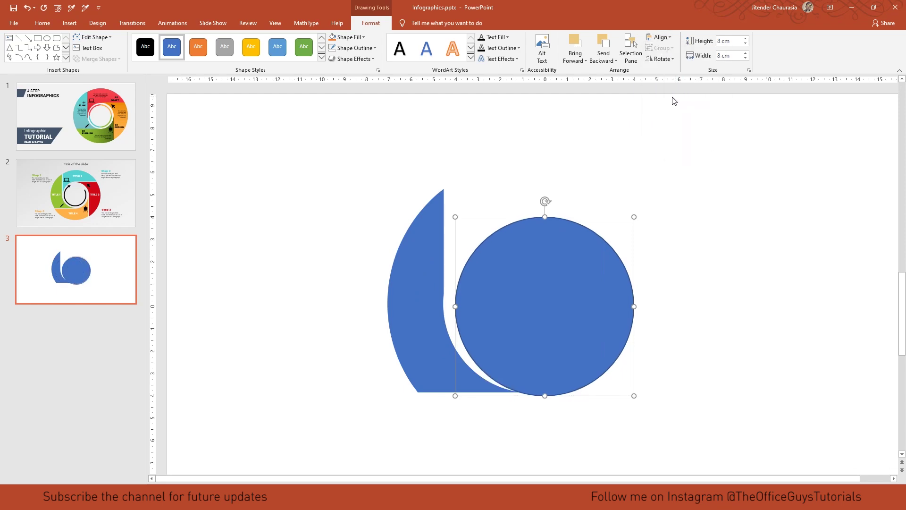
drag(424, 273, 436, 278)
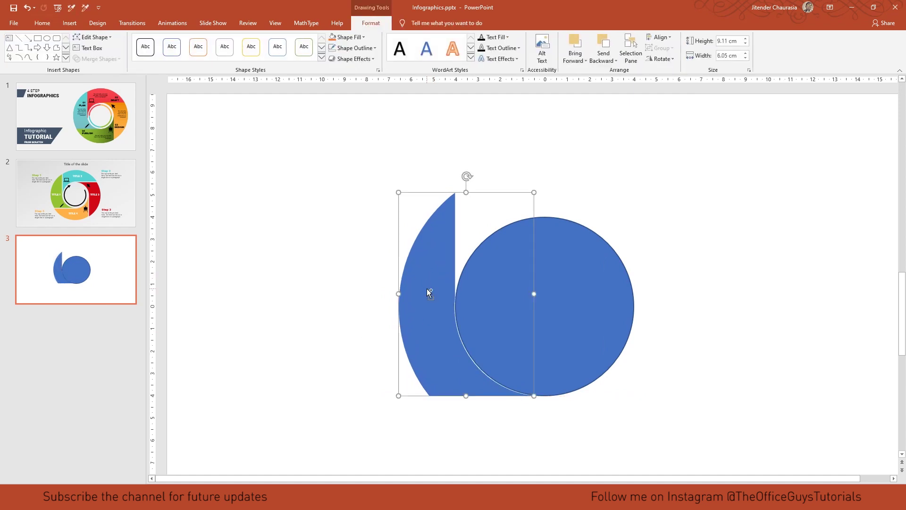
- Rotate a crescent 90° clockwise and fit it against the top of the circle
key(Down)
key(Right)
key(Down)
key(Right)
key(Down)
key(Right)
key(Down)
key(Right)
key(Down)
key(Right)
key(Down)
key(Right)
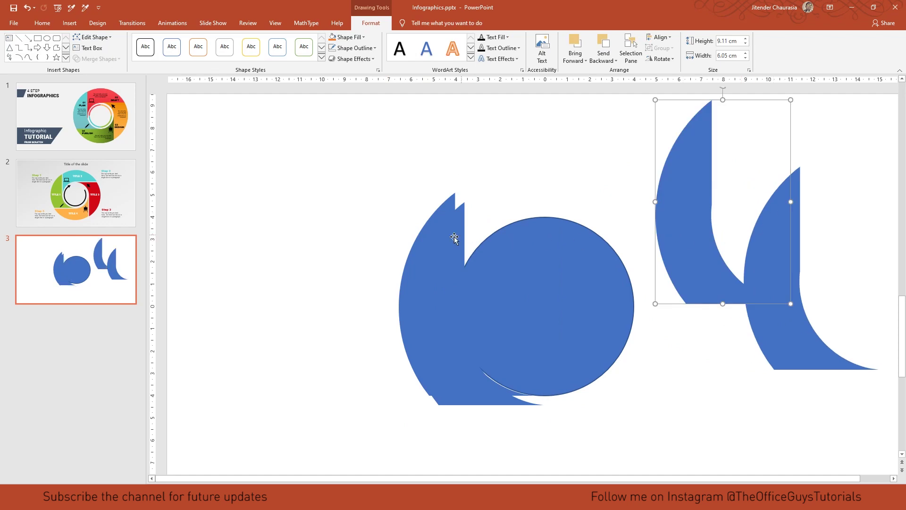
drag(681, 214, 292, 260)
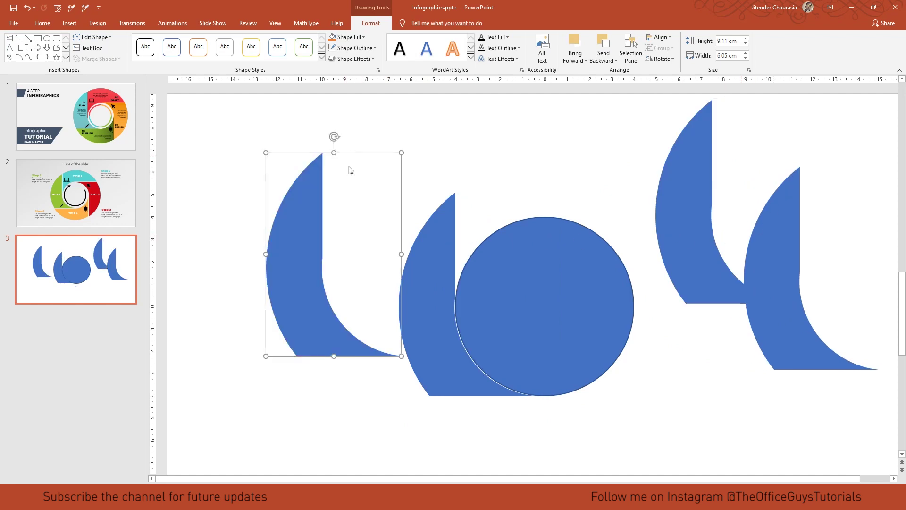
click(451, 145)
click(312, 223)
drag(335, 137, 411, 257)
drag(369, 201, 559, 205)
scroll(559, 206, up, 5)
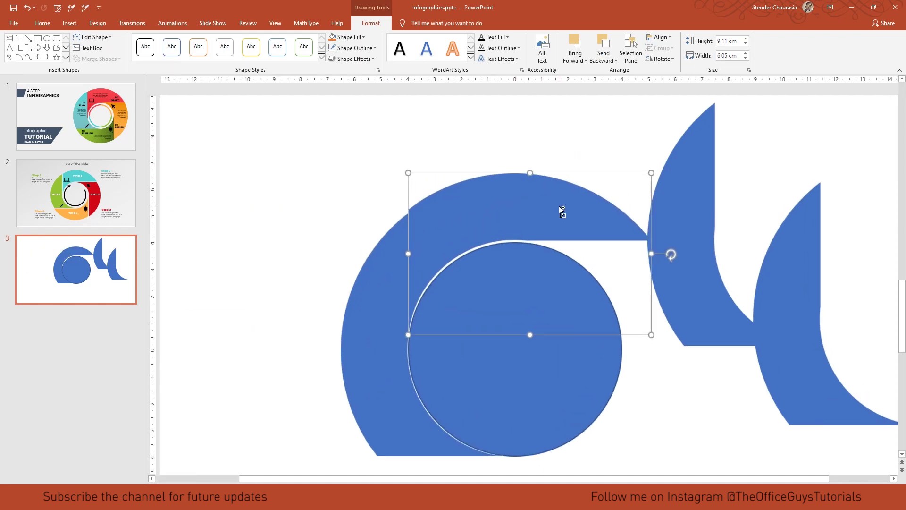
scroll(559, 208, down, 3)
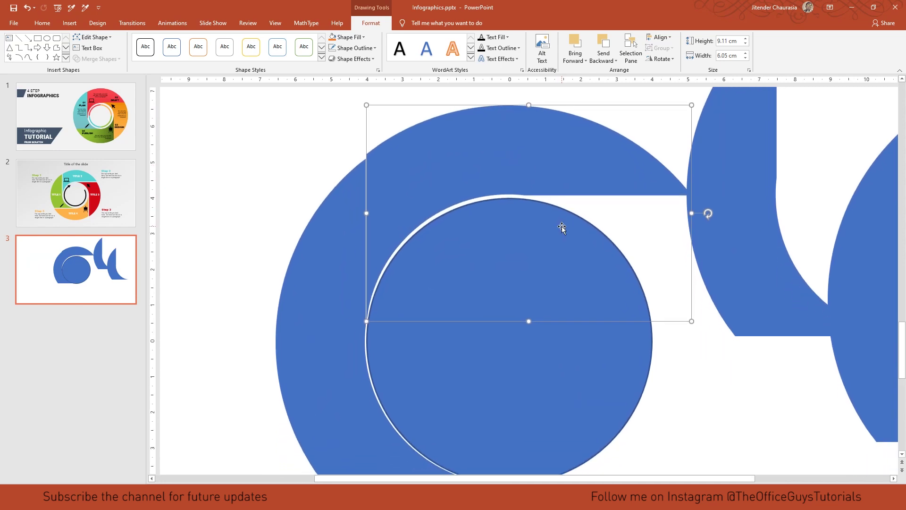
drag(514, 146, 516, 149)
- Rotate another crescent onto the circle's right side and move the last one below it
scroll(604, 169, down, 2)
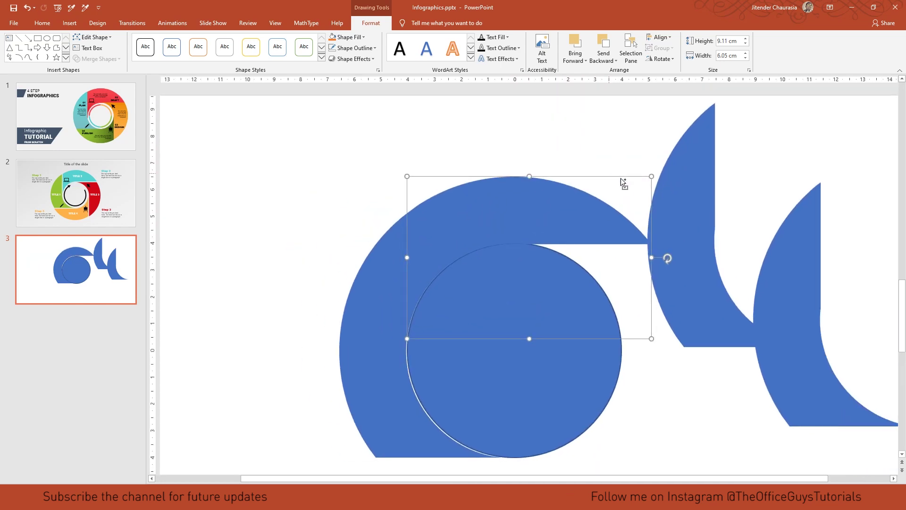
click(666, 159)
click(694, 158)
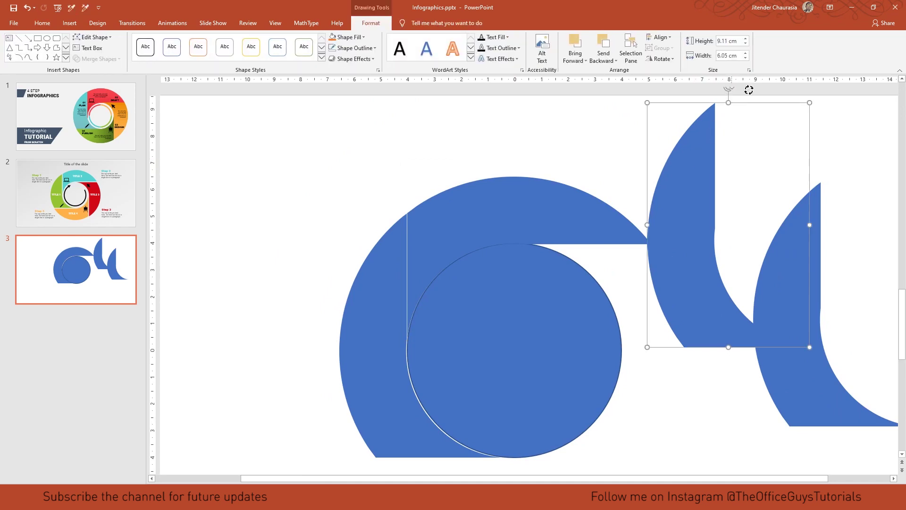
drag(749, 90, 714, 301)
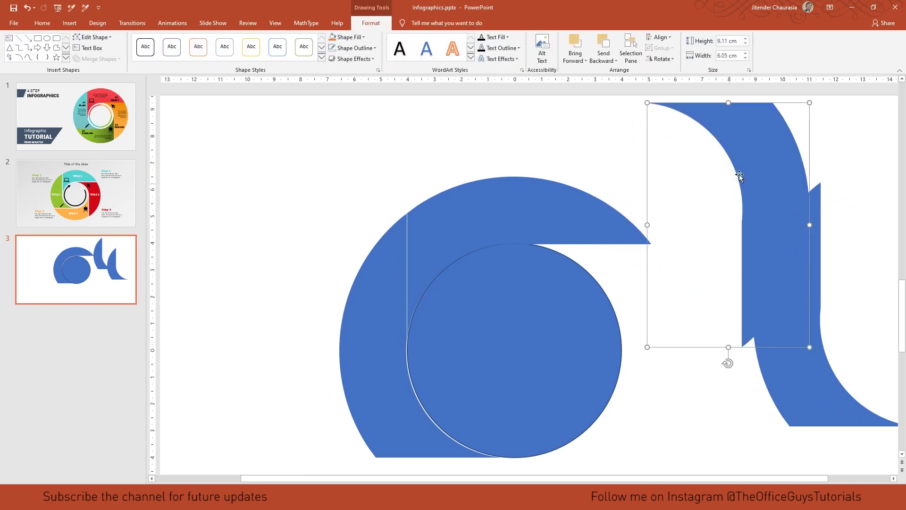
drag(740, 175, 654, 294)
scroll(641, 276, down, 2)
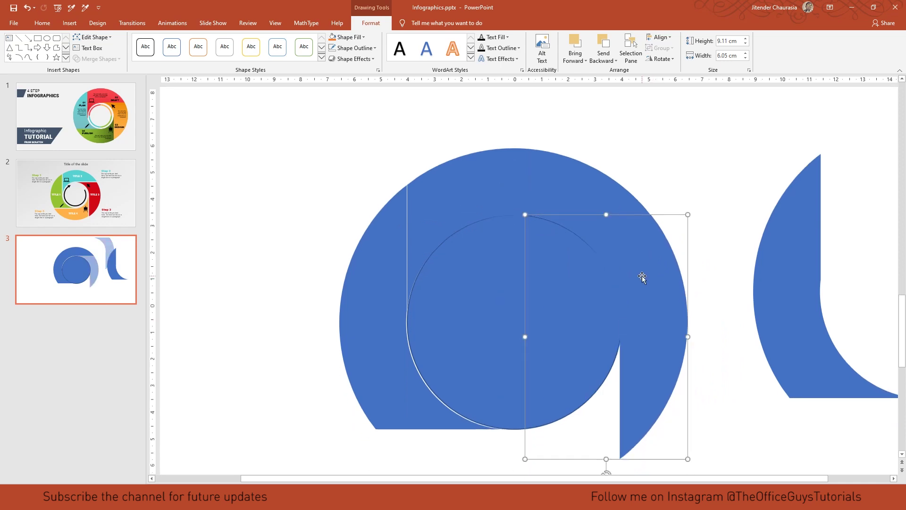
click(794, 237)
drag(794, 237, 577, 399)
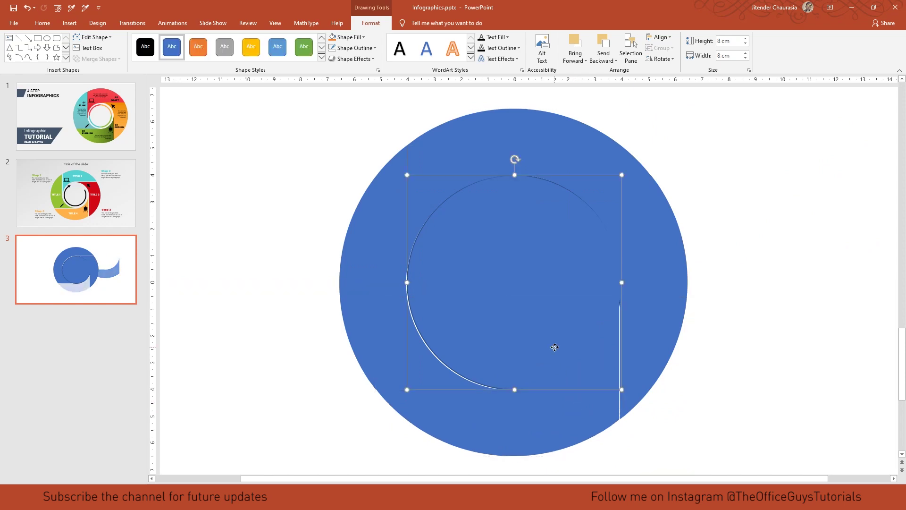
- Fill the left ring segment light green and the top segment turquoise
click(537, 256)
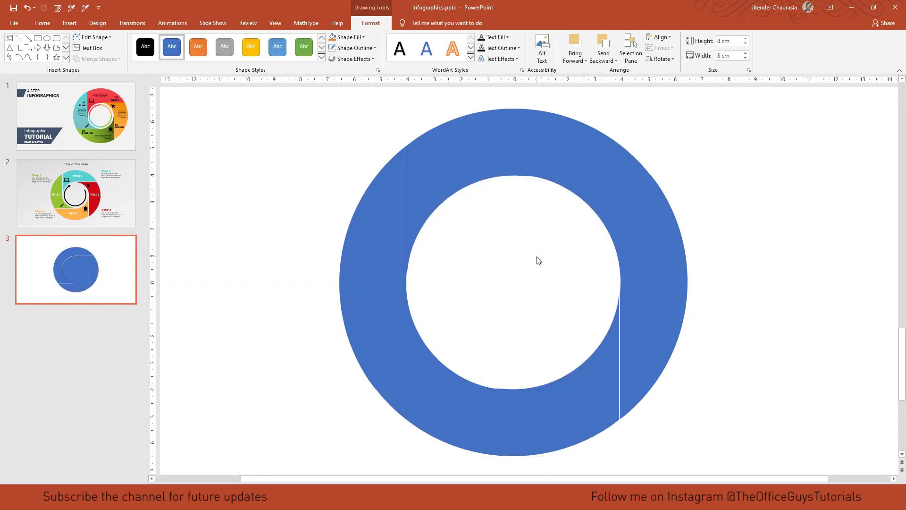
double_click(401, 210)
click(362, 37)
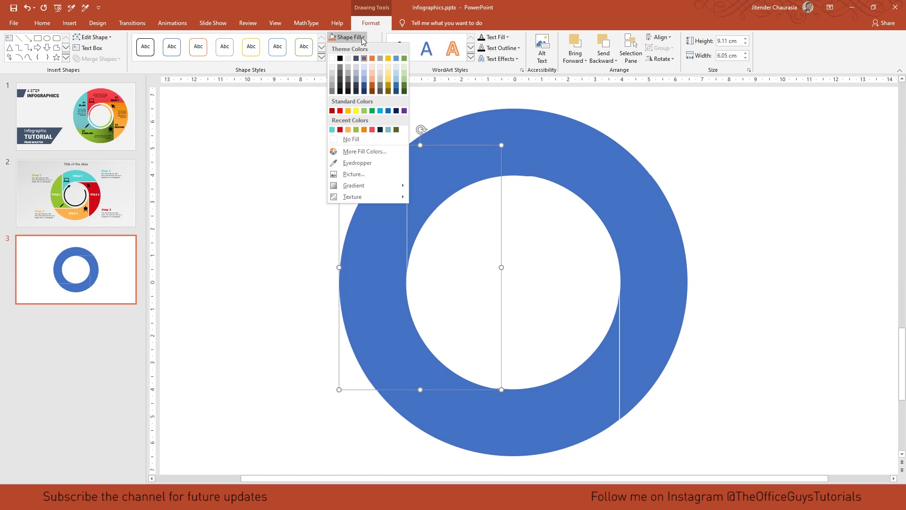
click(356, 129)
key(Tab)
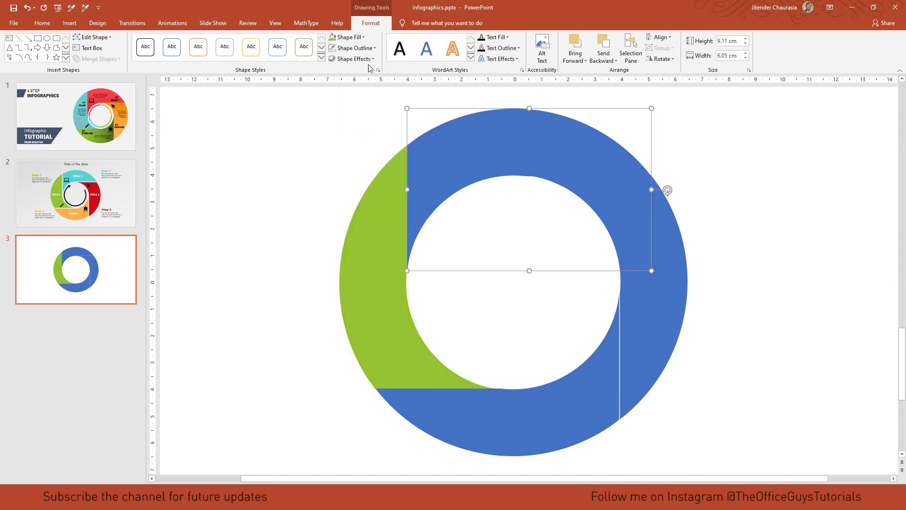
click(350, 37)
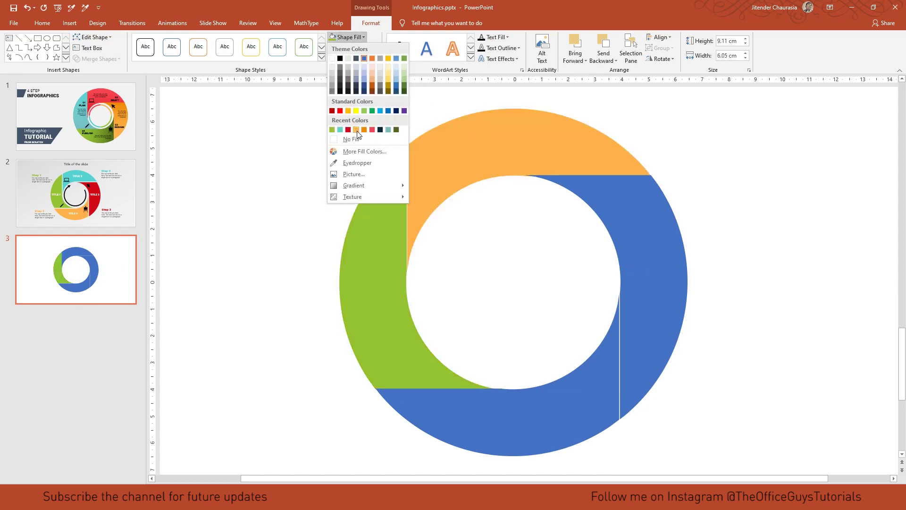
click(340, 130)
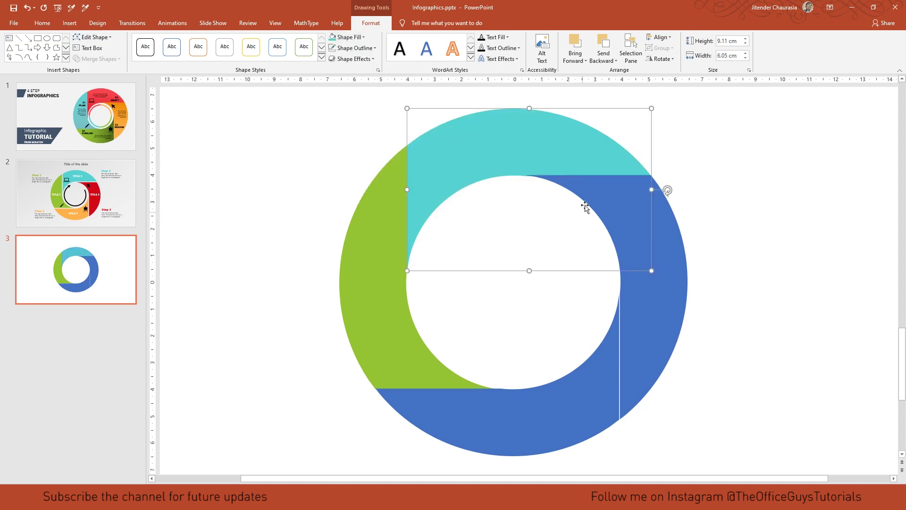
- Fill the right ring segment red and the bottom segment orange
key(Tab)
click(350, 37)
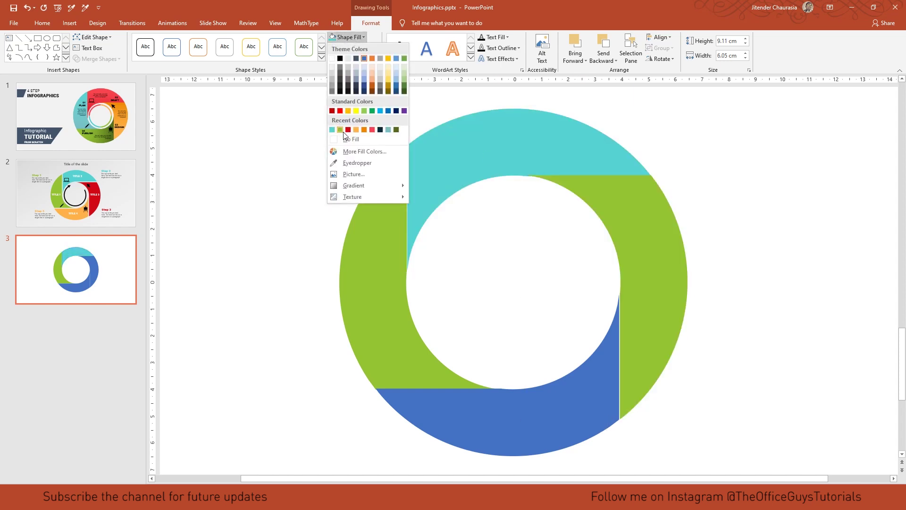
click(347, 129)
key(Tab)
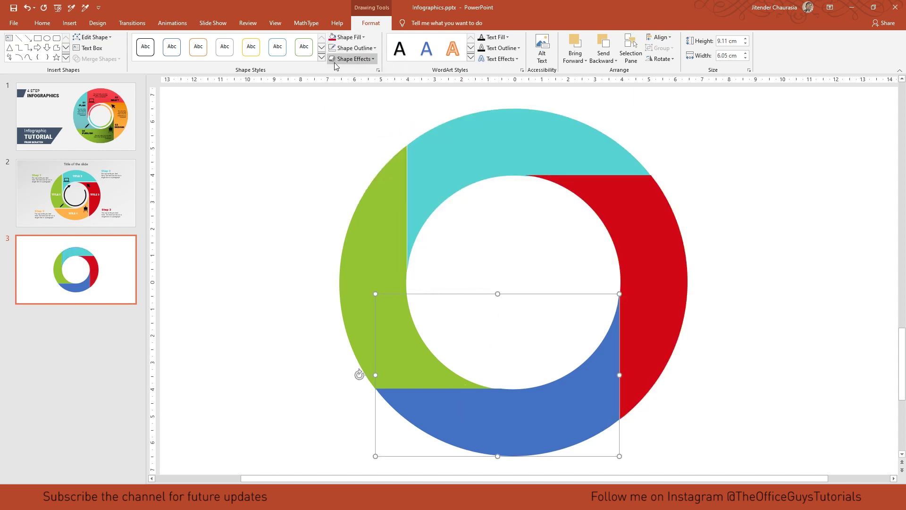
click(355, 37)
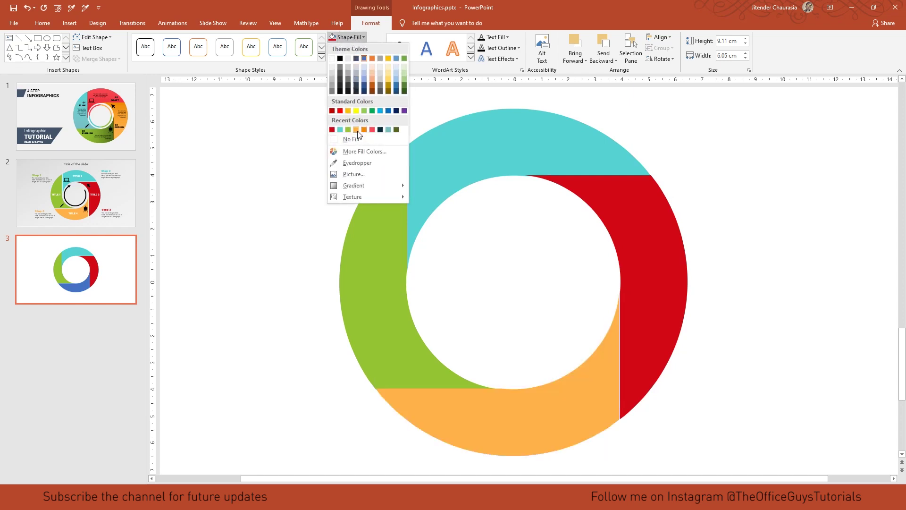
click(357, 131)
click(294, 188)
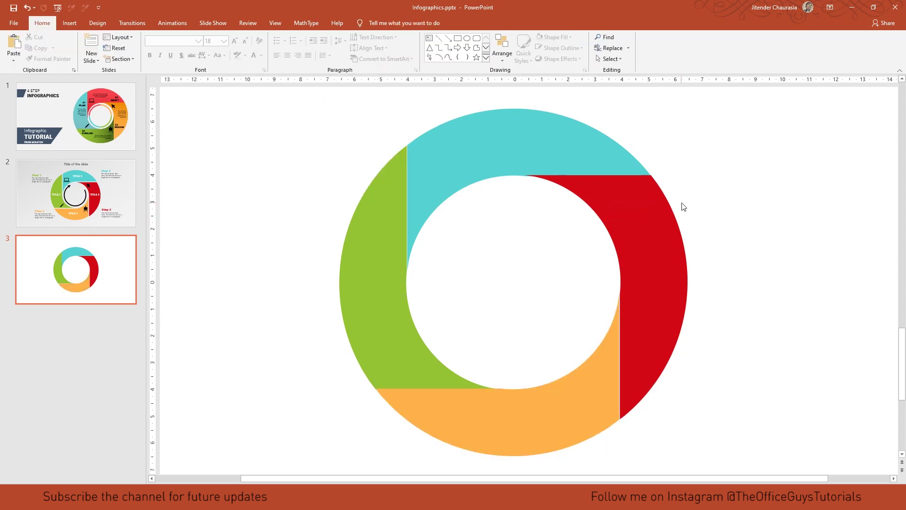
- Drag the teal segment up, the red right and down, and the orange down to open gaps
scroll(684, 207, down, 3)
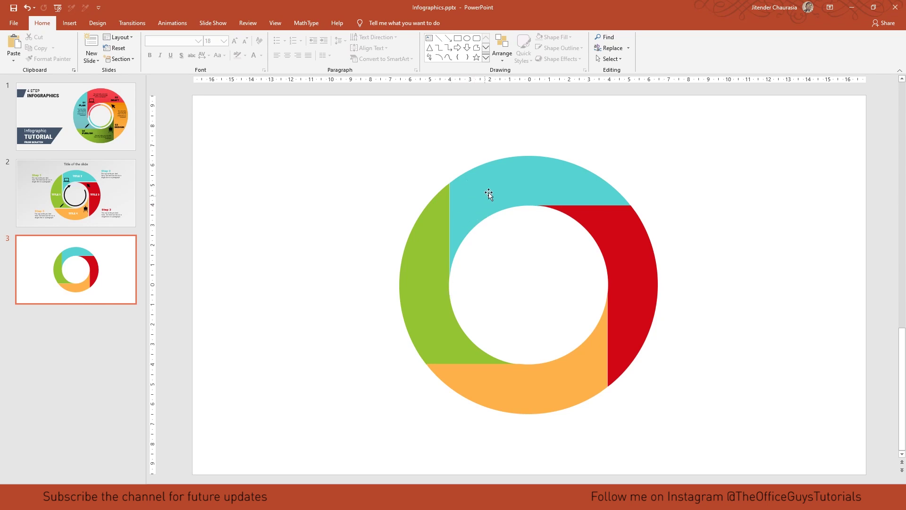
drag(494, 191, 497, 187)
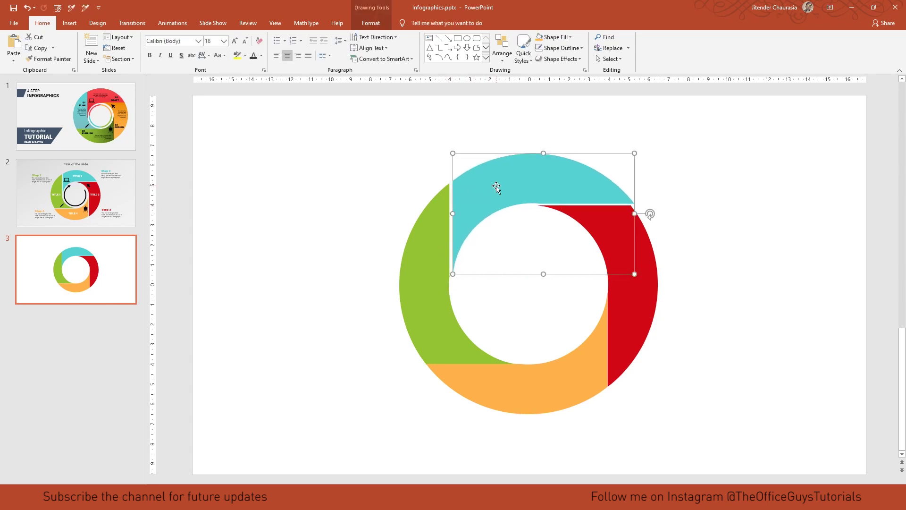
drag(638, 299, 642, 303)
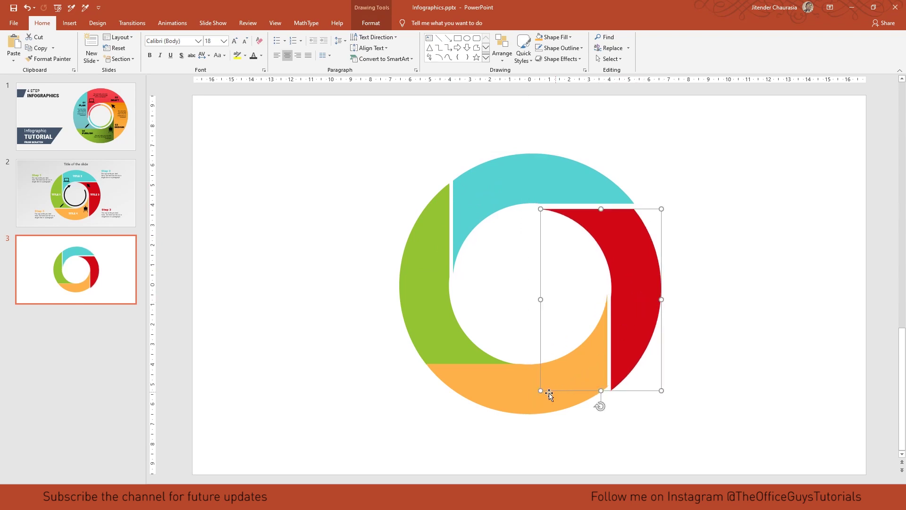
drag(521, 395, 521, 397)
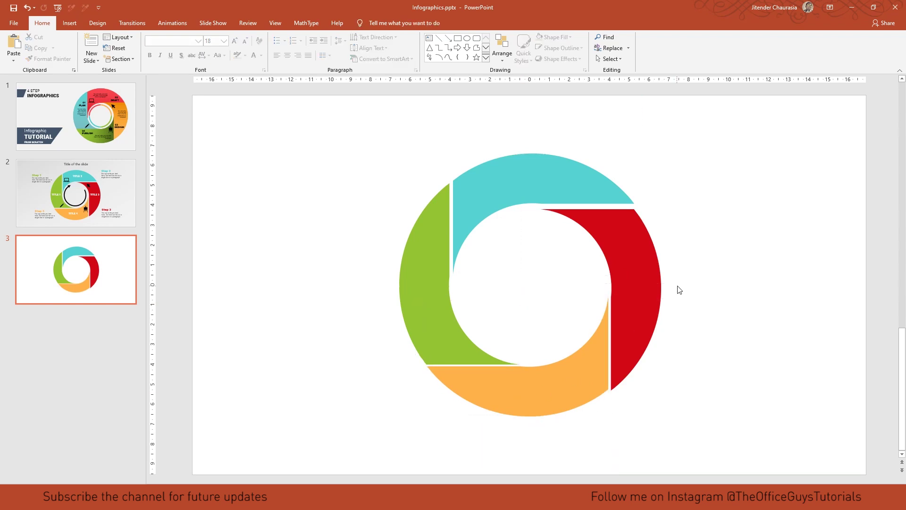
- Nudge the red segment up slightly with Ctrl+Up, then return to slide 1
click(606, 225)
key(ctrl+Up)
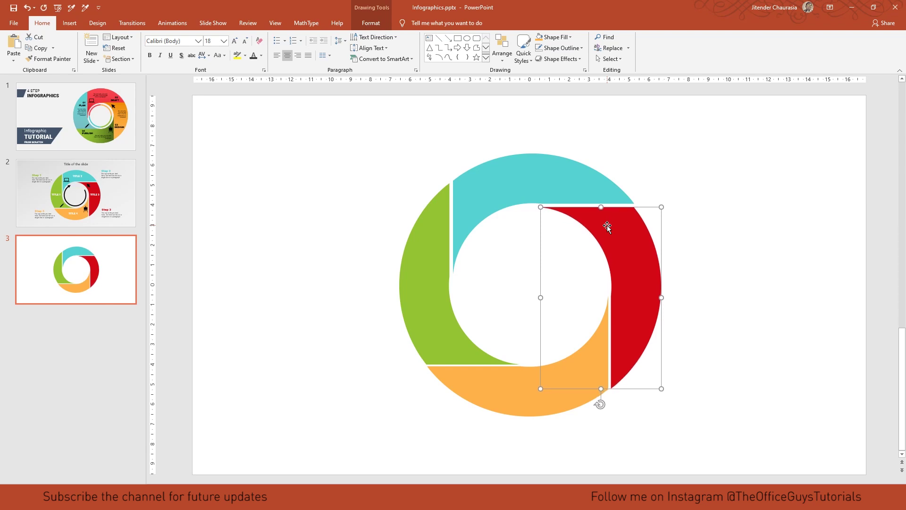
click(718, 216)
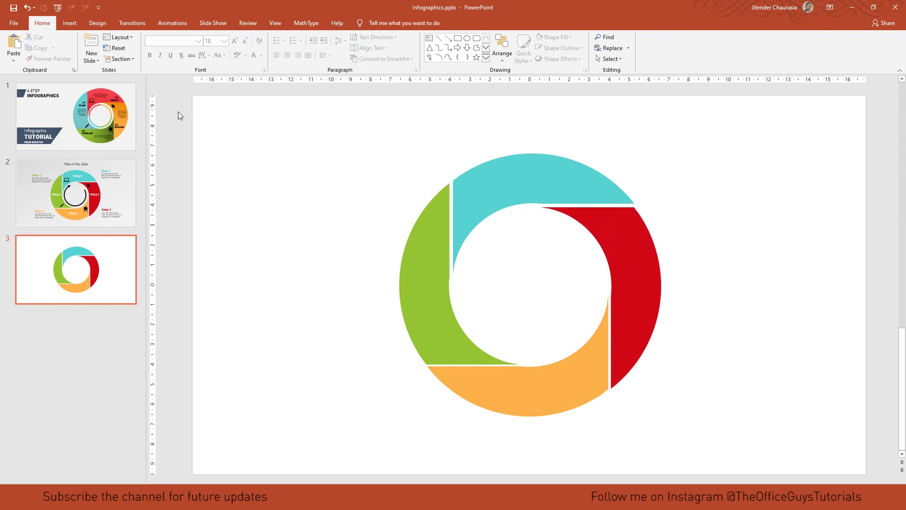
click(101, 120)
- Copy slide 1's step icons onto slide 3 and place the laptop on the teal segment
click(656, 197)
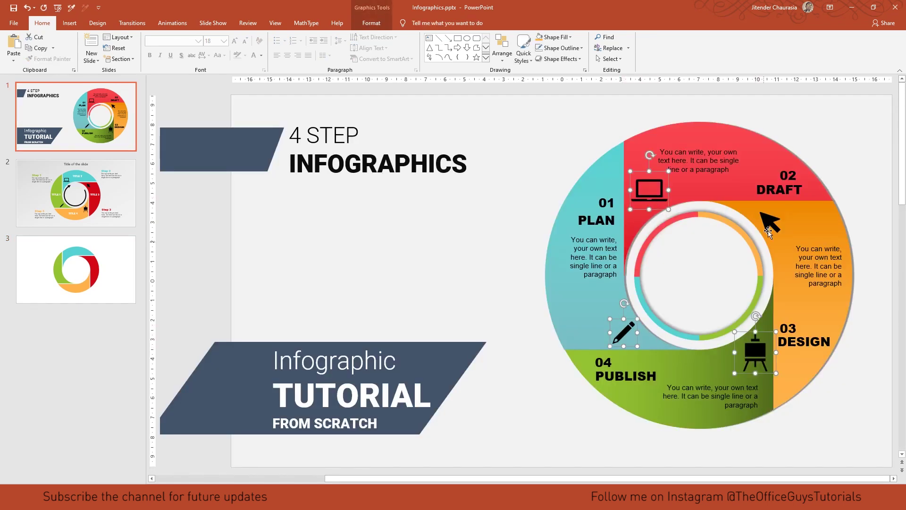
click(133, 255)
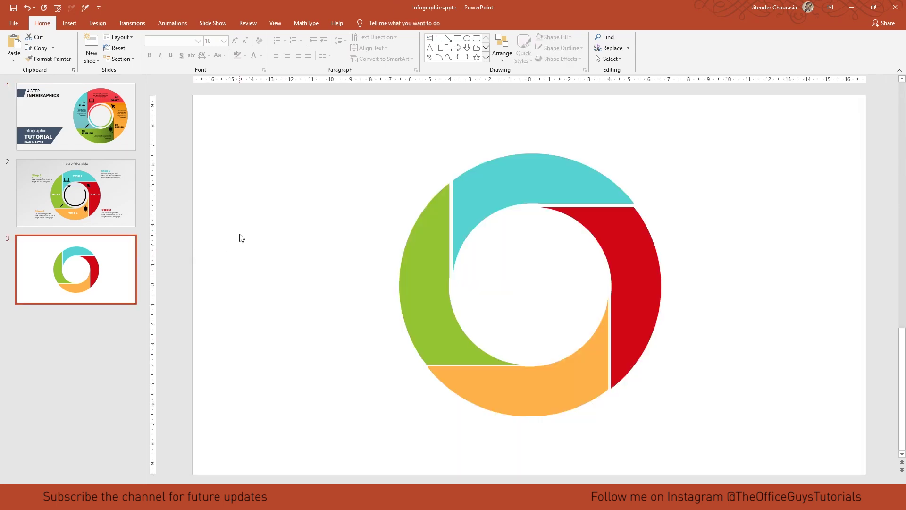
key(ctrl+v)
click(634, 177)
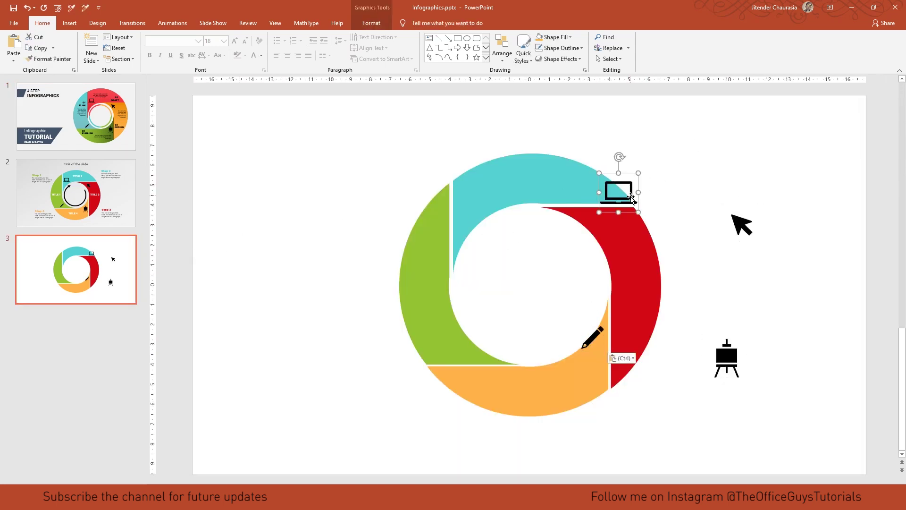
drag(629, 201, 486, 203)
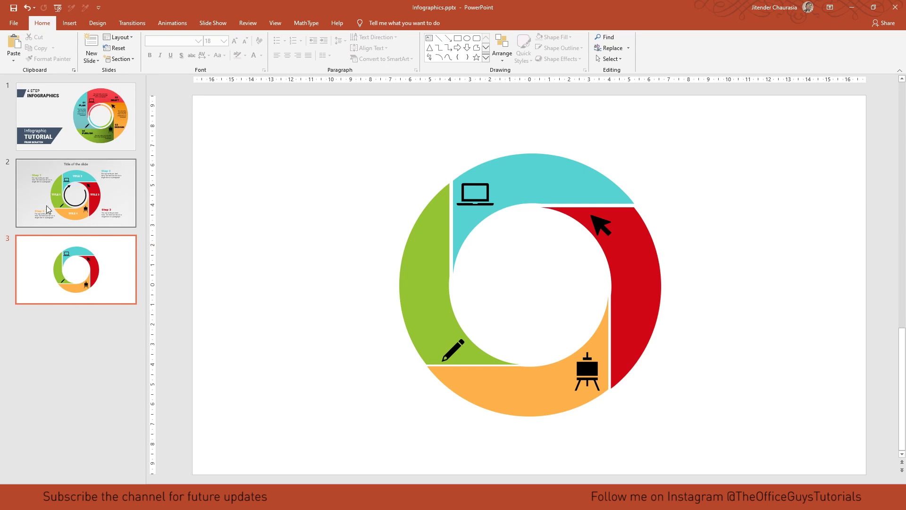
click(52, 118)
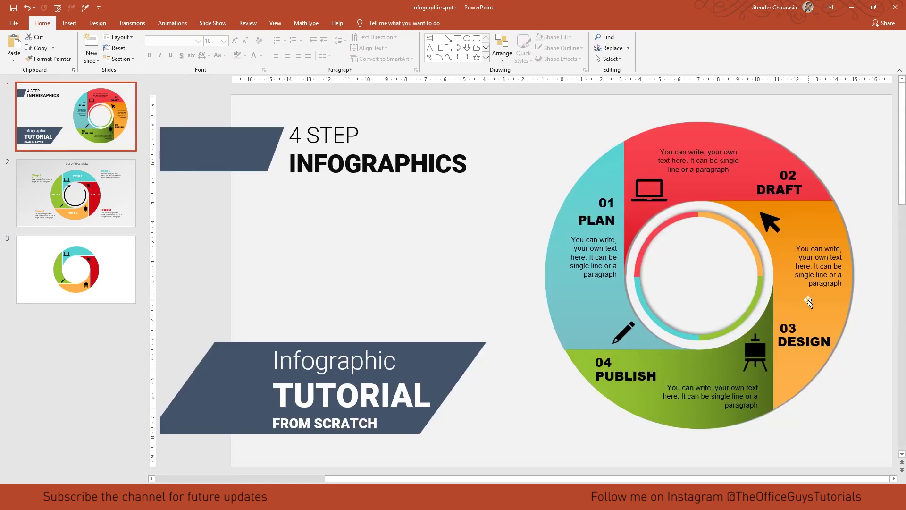
- Scroll the slide pane down to show slide 2's example ring infographic
scroll(597, 282, down, 1)
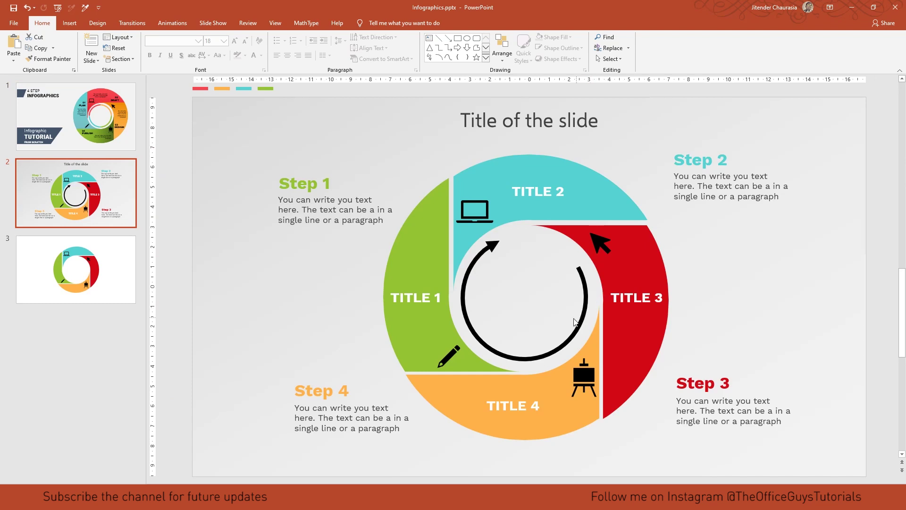